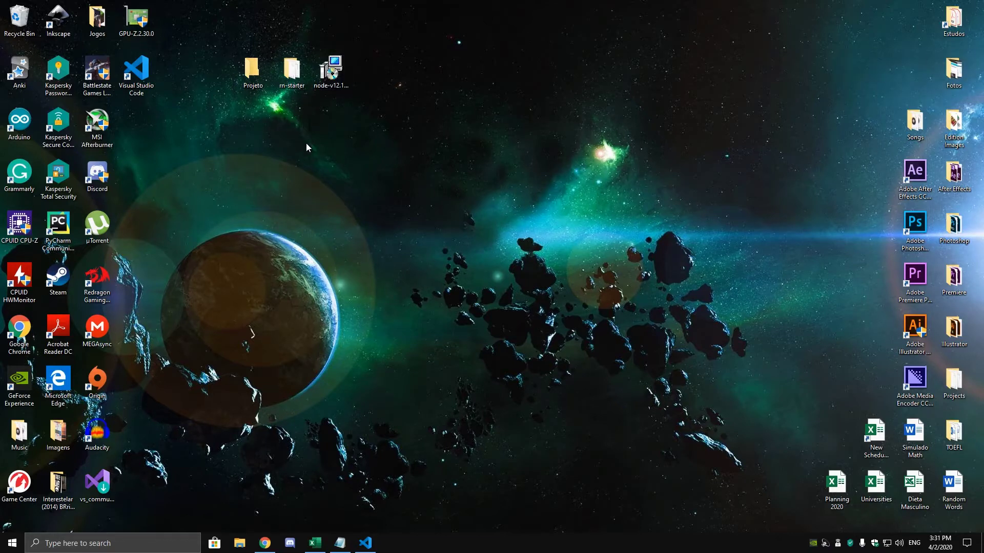
Delete the Projeto folder from the desktop and place the rn-starter folder beside the Node.js installer
left_click_drag(285, 70, 280, 30)
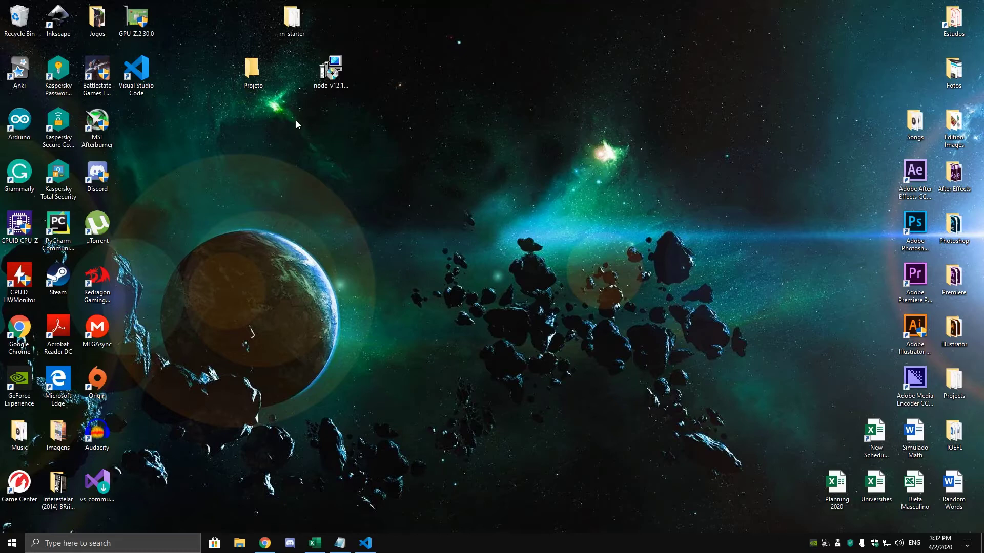
left_click_drag(249, 106, 225, 127)
left_click_drag(331, 70, 254, 126)
left_click(213, 121)
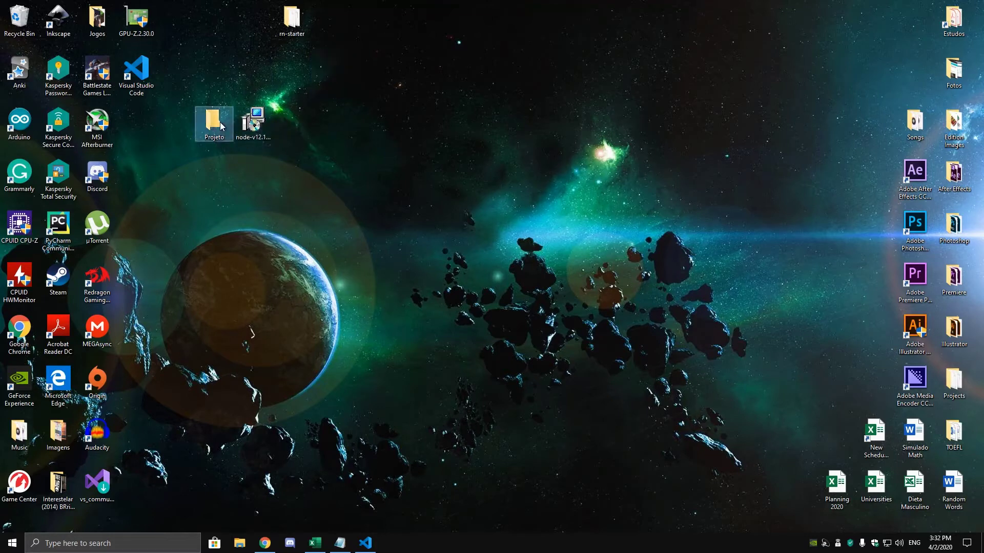
key("Delete")
left_click_drag(292, 18, 304, 127)
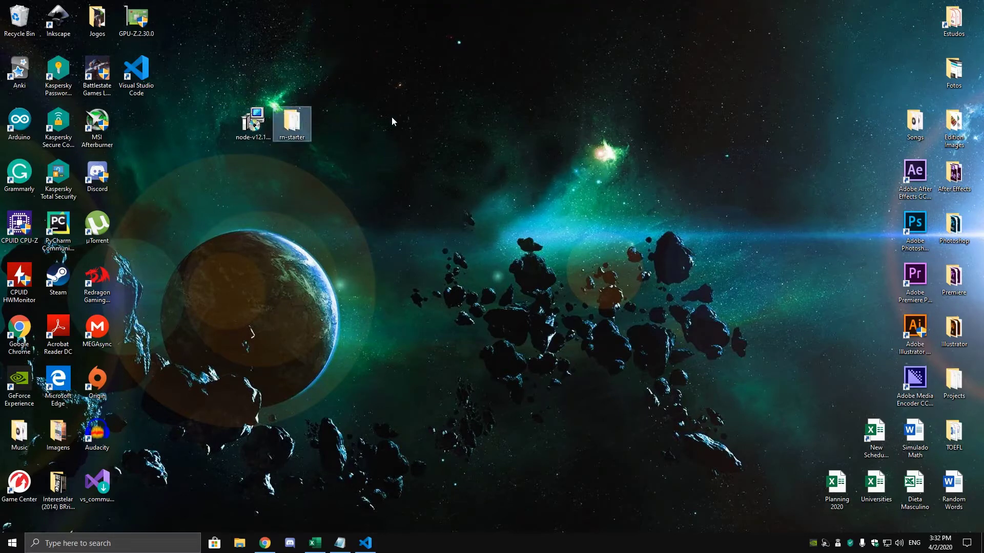
left_click(288, 178)
Switch to Chrome and review the available installers on the Node.js download page
key("alt+Tab")
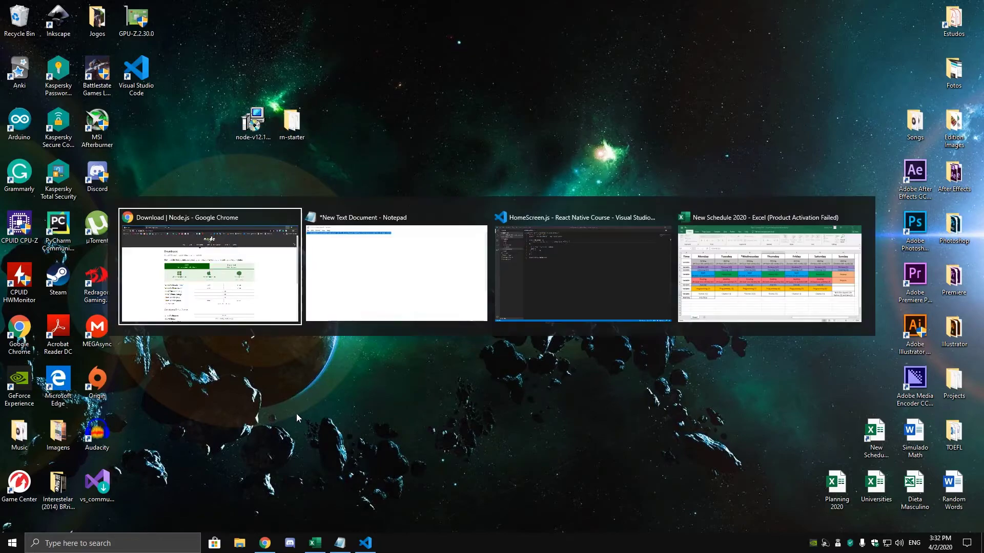
scroll(566, 300, "down", 3)
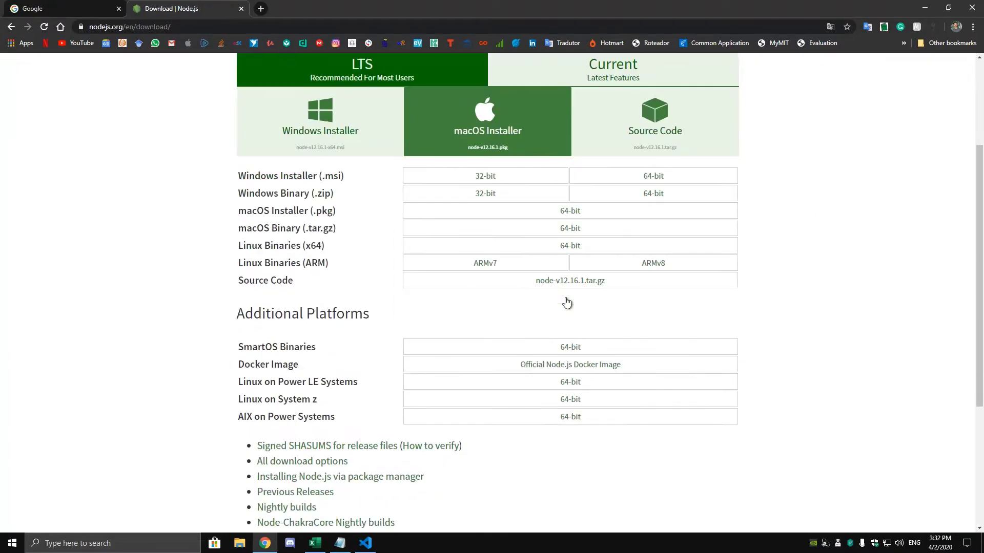
scroll(507, 367, "up", 3)
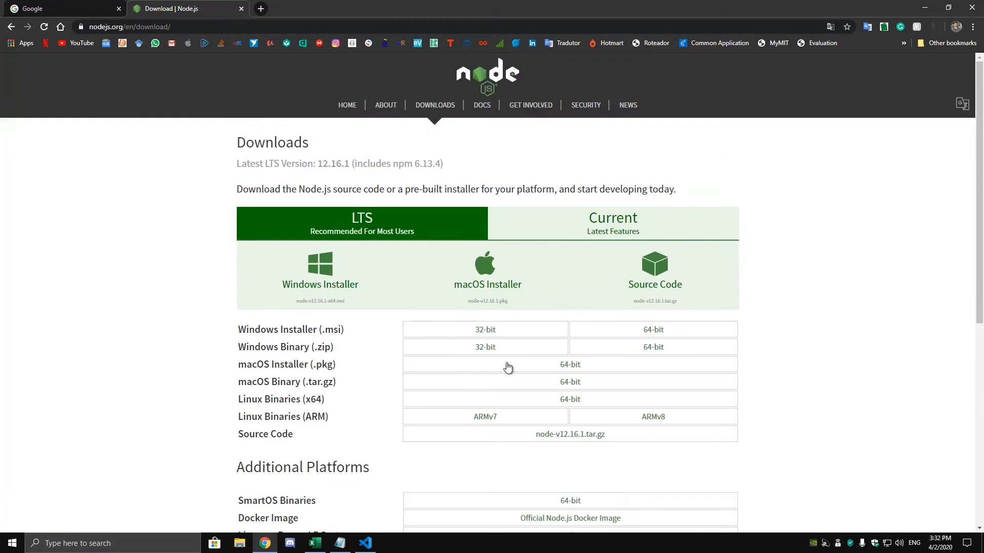
scroll(759, 406, "down", 3)
scroll(475, 149, "up", 2)
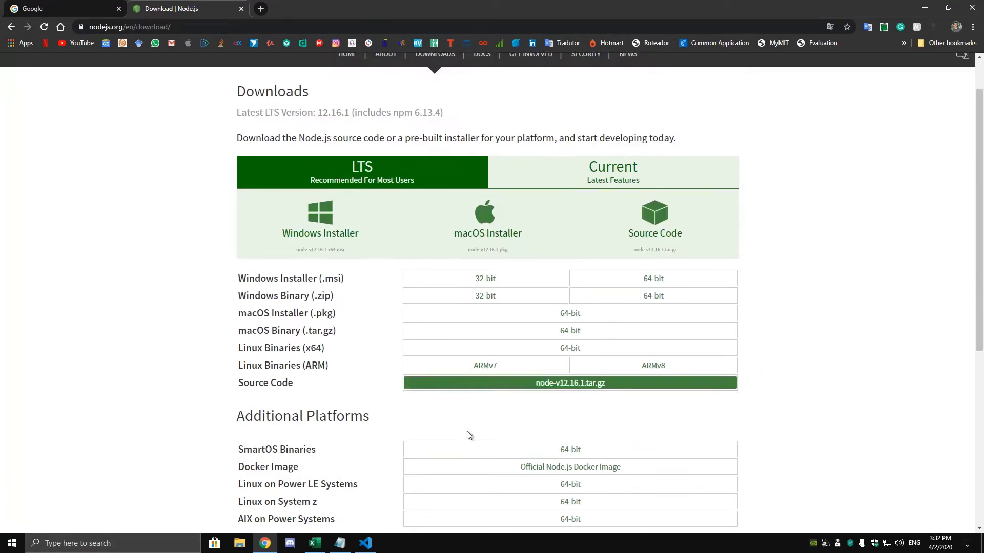
left_click(925, 8)
Move the Node.js installer and rn-starter icons apart and create a desktop folder named Projetos
left_click_drag(261, 121, 223, 129)
left_click_drag(300, 136, 373, 175)
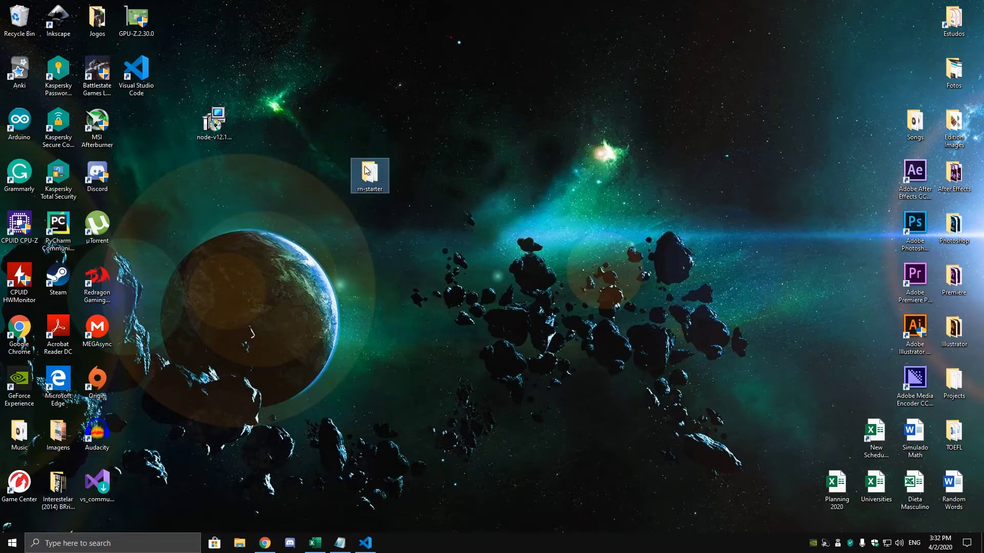
left_click(395, 109)
key("n")
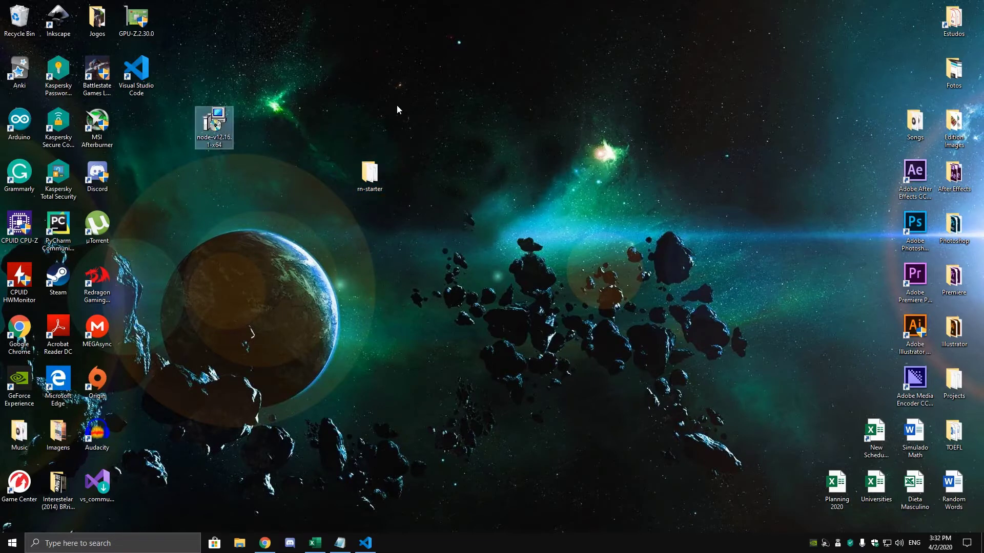
key("super+e")
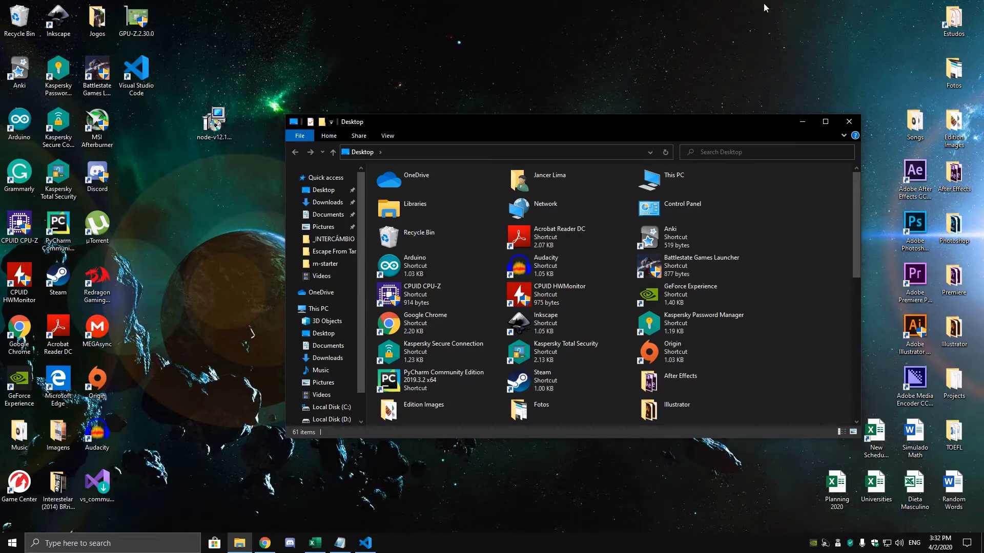
left_click(851, 122)
key("ctrl+shift+n")
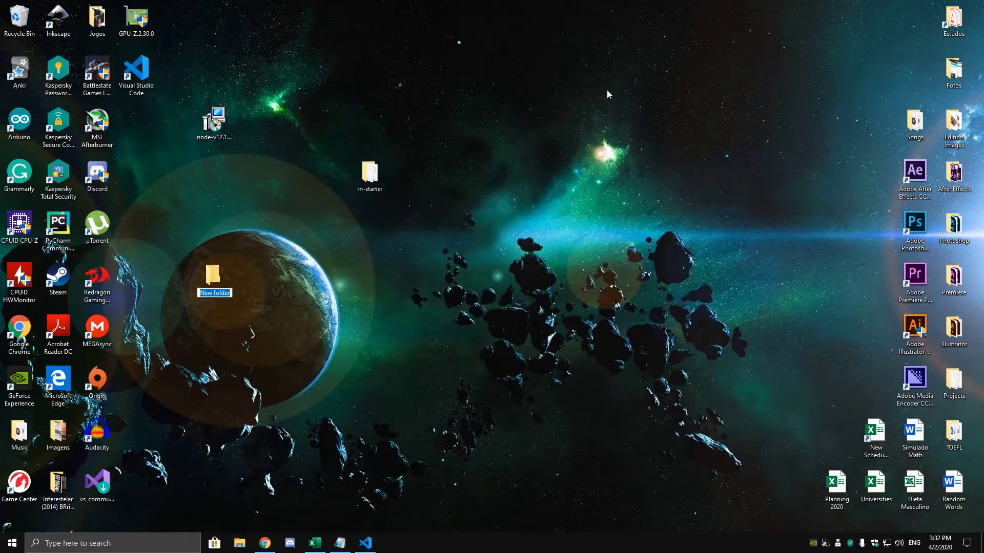
type("Pt")
key("BackSpace")
type("rojetos")
key("Return")
Place the Projetos folder beside the Node.js installer, move rn-starter into it, and check its contents
left_click_drag(214, 277, 293, 122)
left_click_drag(369, 174, 297, 125)
double_click(297, 124)
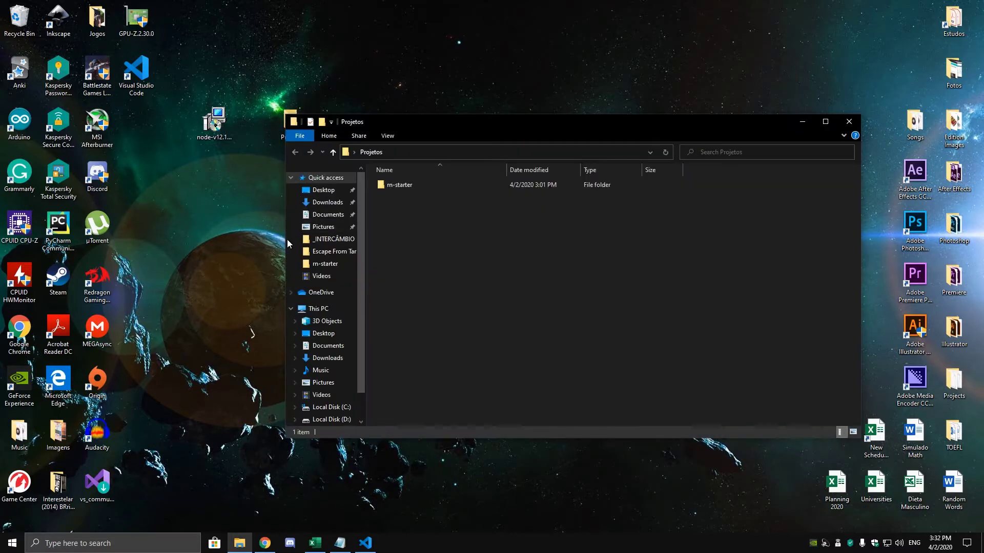
left_click(414, 185)
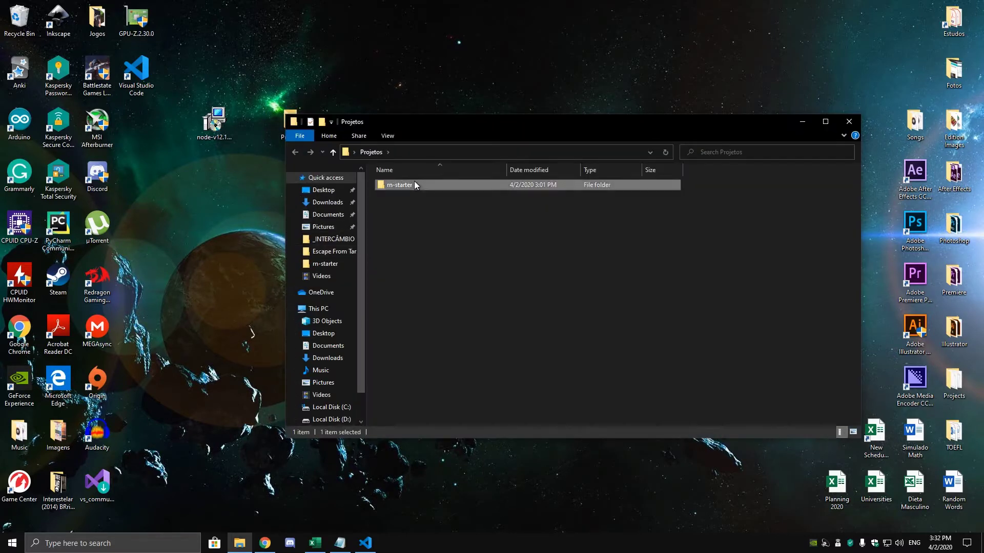
left_click(430, 198)
key("super")
key("super")
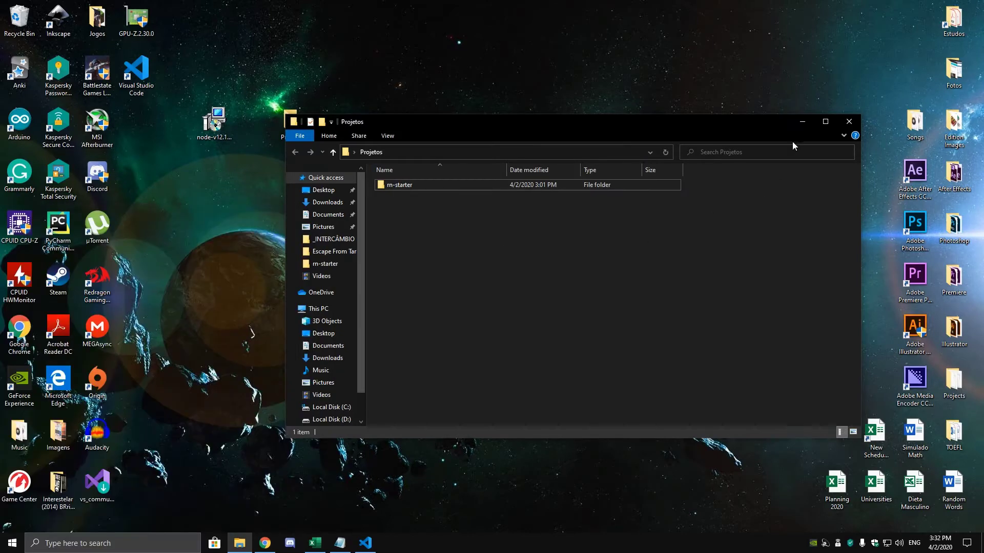
left_click(849, 122)
Open Command Prompt and position its window clear of the Projetos folder icon
key("super")
type("cmd")
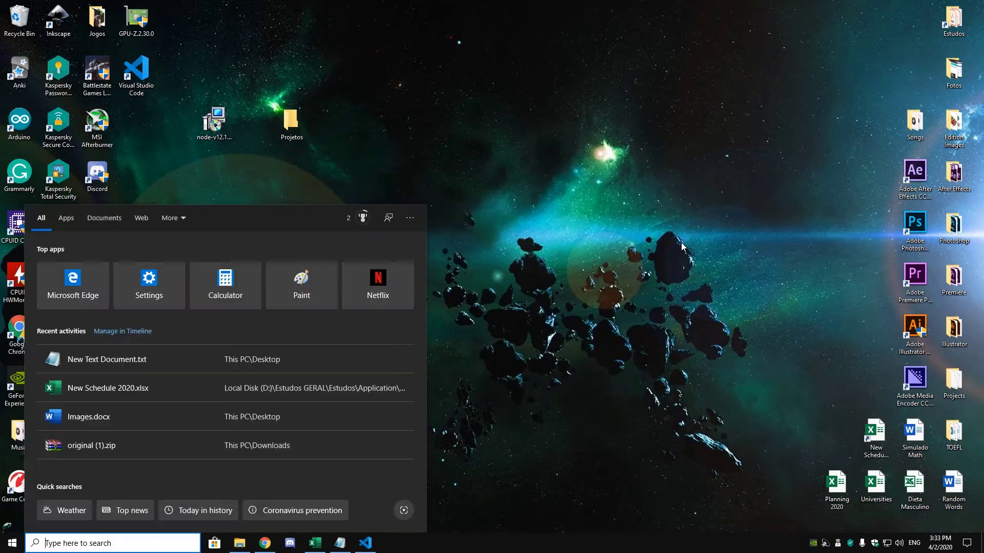
key("Return")
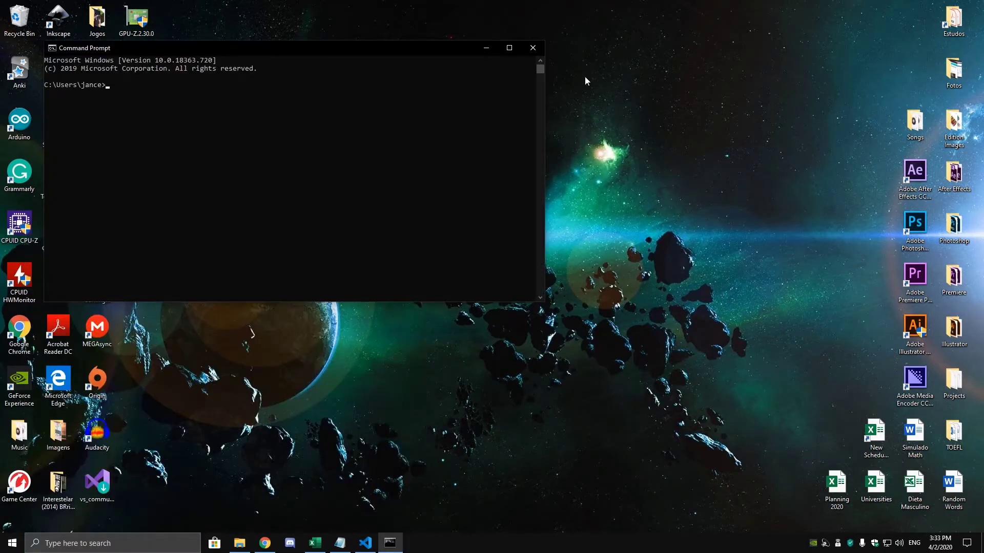
left_click_drag(404, 58, 701, 57)
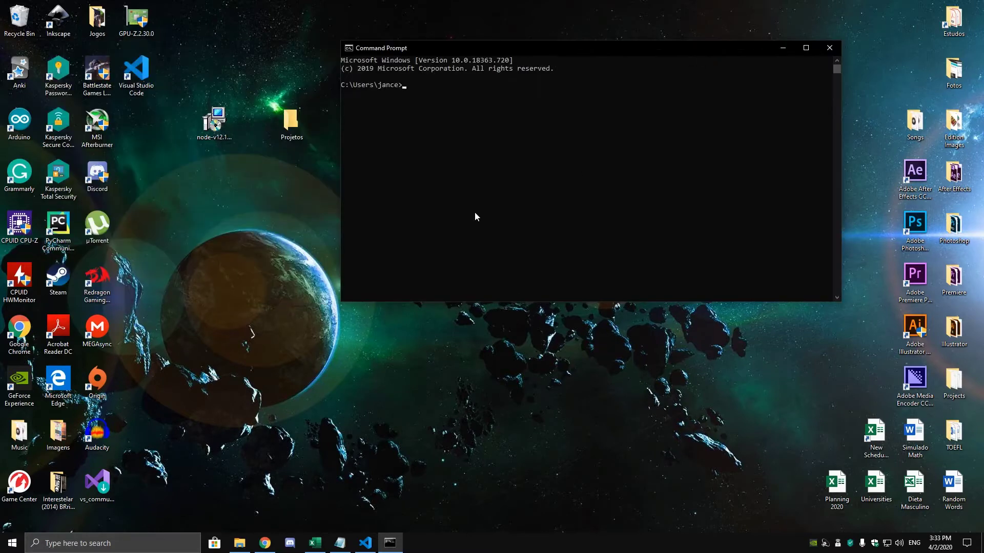
Inspect the files in the rn-starter folder inside Projetos and return to Command Prompt
left_click(296, 126)
double_click(296, 124)
double_click(450, 185)
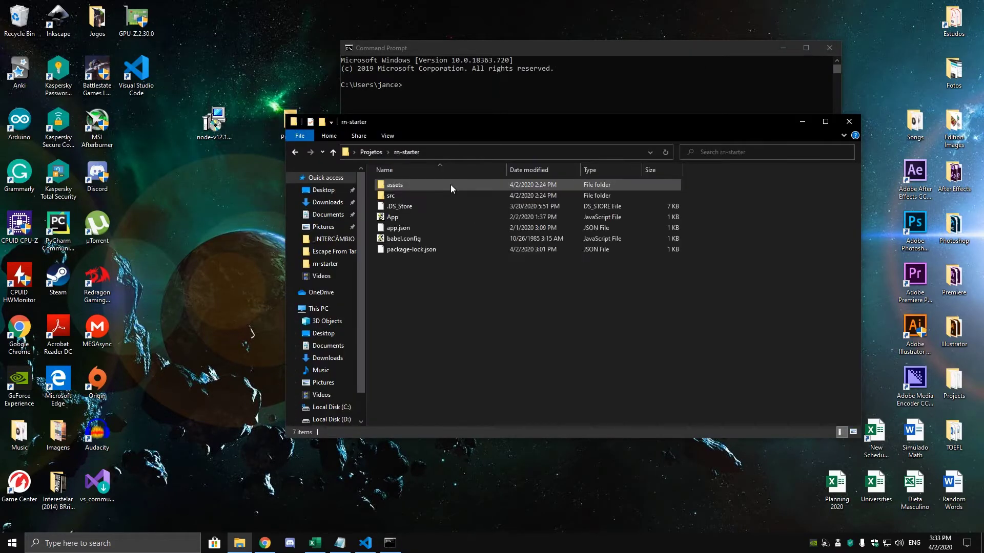
key("ctrl+a")
left_click(457, 296)
left_click(650, 91)
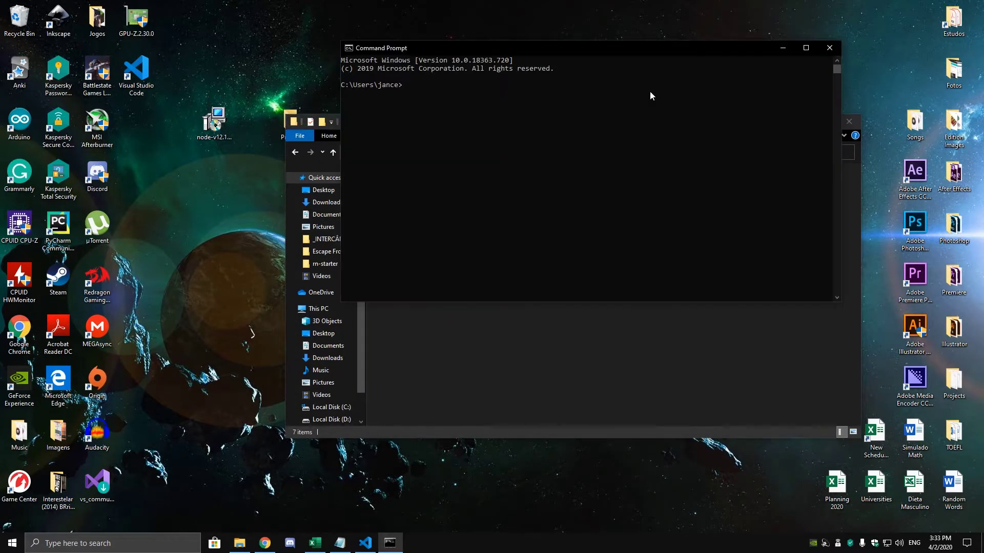
Change the working directory to Desktop with the command cd Desktop
left_click(427, 117)
type("Des")
key("BackSpace")
key("BackSpace")
key("BackSpace")
type("c")
type("d Desktop")
key("Return")
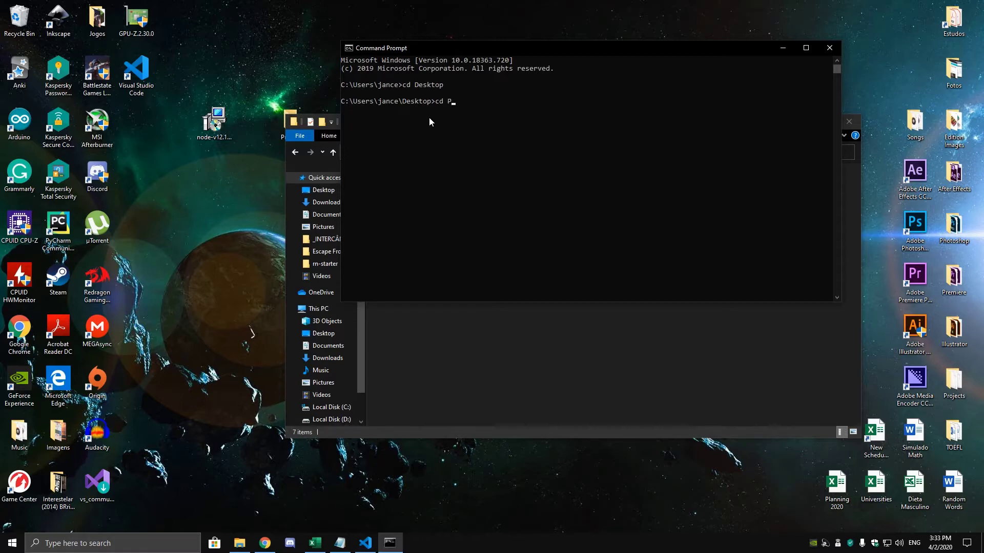
Change the working directory to Projetos\rn-starter and run npm install there
type("cd Projetos.")
key("BackSpace")
type("\\")
key("BackSpace")
type(".")
key("BackSpace")
type("'")
type("rn-star")
type("ter")
key("Return")
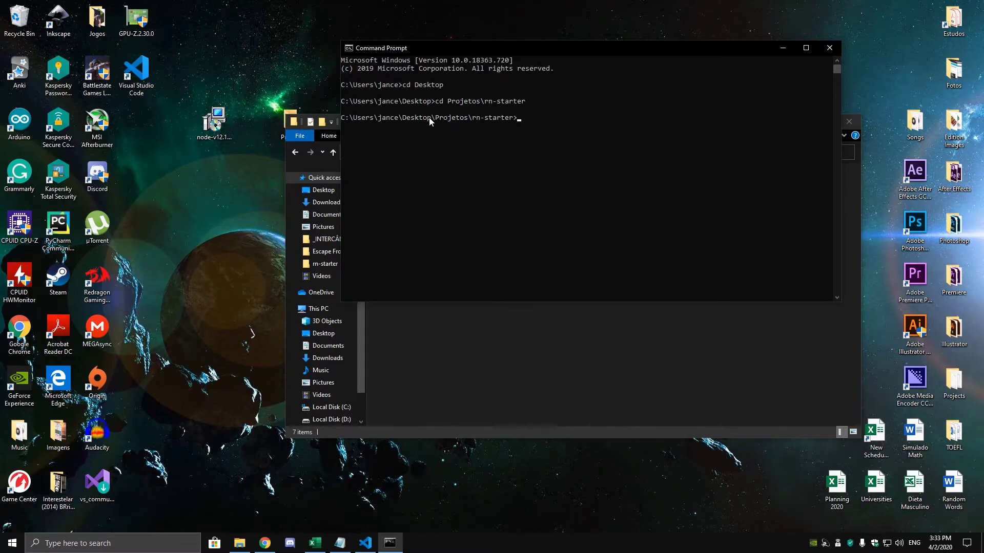
type("npm install")
key("Return")
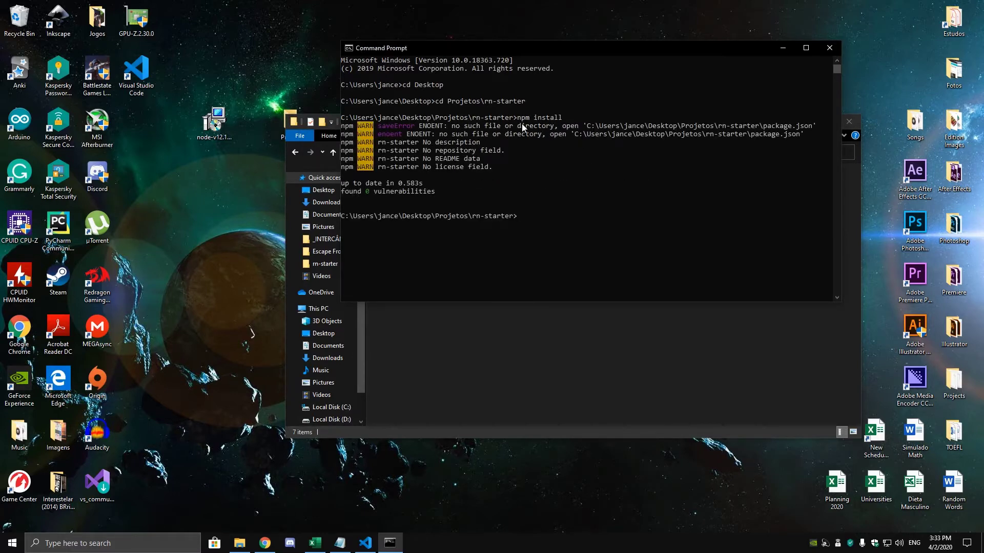
Examine the npm install command and its output in Command Prompt
mouse_move(531, 117)
left_mouse_down()
mouse_move(473, 154)
mouse_move(533, 119)
left_mouse_up()
left_click(544, 217)
left_click(502, 166)
left_click(470, 248)
left_click(551, 232)
left_click(468, 123)
left_click(543, 167)
left_click(521, 217)
left_click(563, 117)
left_click(675, 158)
left_click(576, 174)
left_click(564, 117)
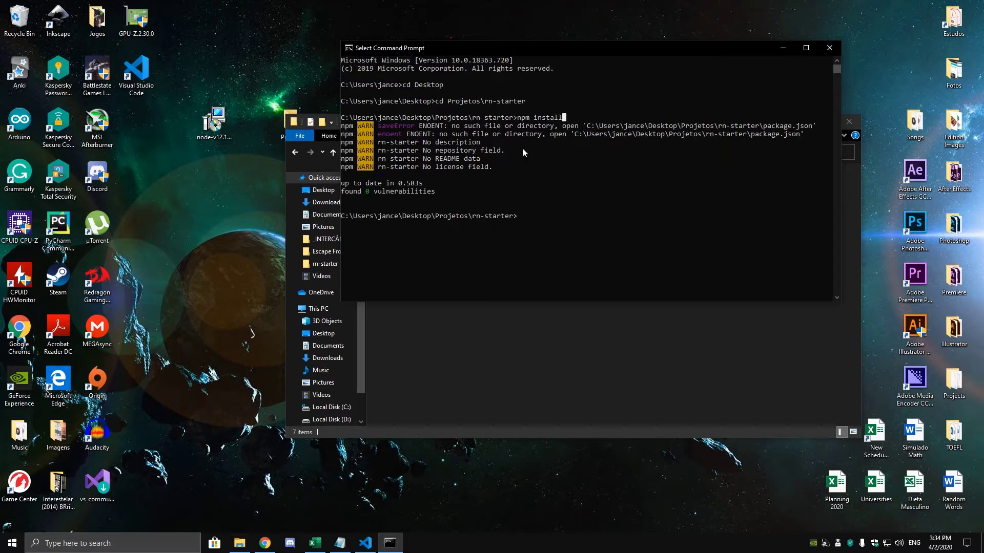
Try to start the project from Projetos\rn-starter with npm start
left_click(526, 216)
type("npm start")
key("Return")
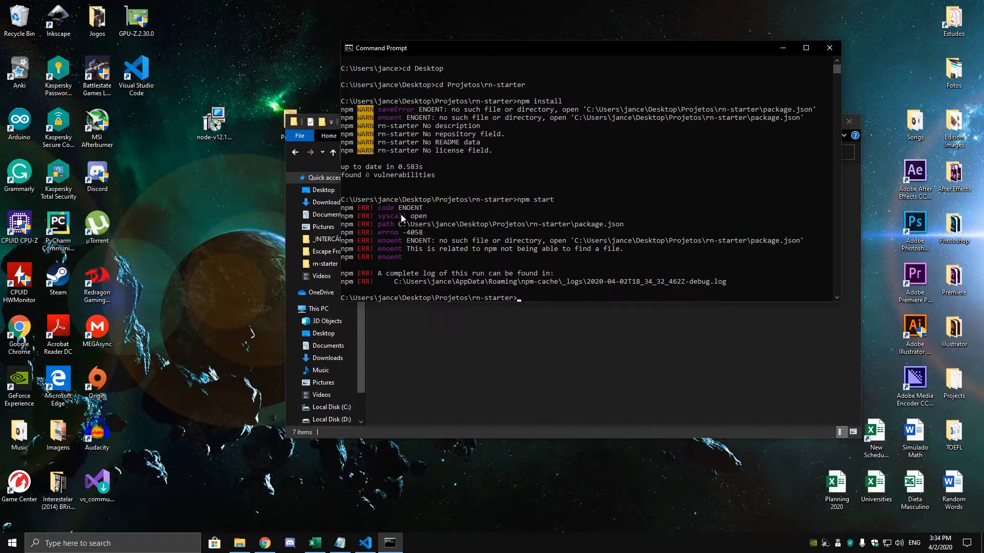
Switch Command Prompt to the E: drive
left_click(543, 290)
left_click(536, 298)
scroll(538, 281, "down", 2)
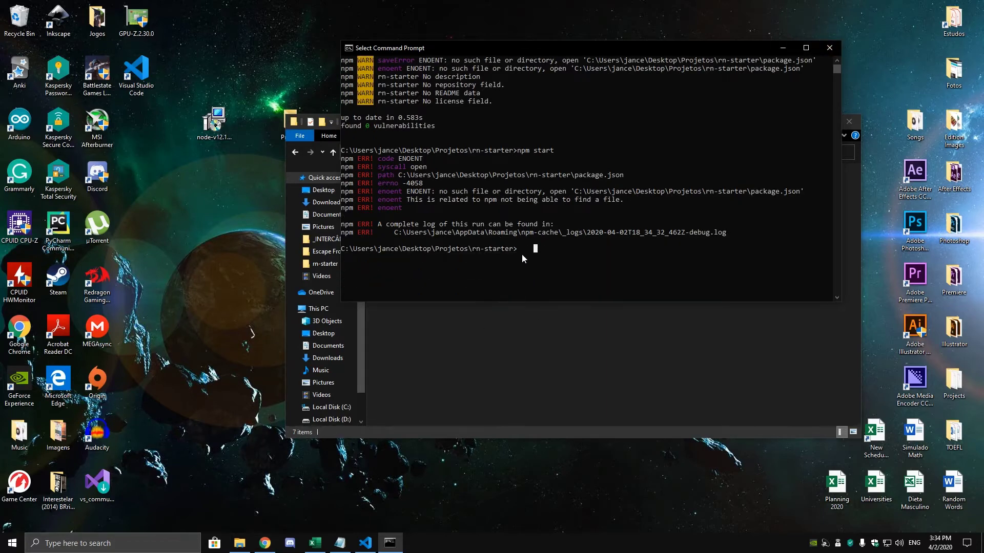
key("Left")
key("Return")
Enter the beginning of a directory change command, cd React Native Course\, without running it
type("cd React Natice")
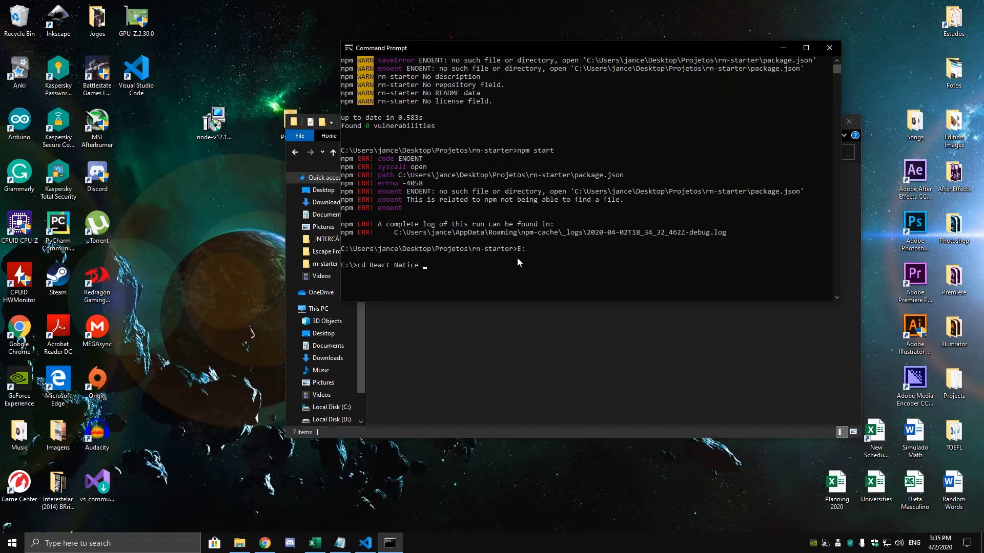
key("BackSpace")
key("BackSpace")
key("BackSpace")
type("ve Course\\")
Check the project folder on Local Disk (E:) in File Explorer and return to Command Prompt
left_click(239, 543)
scroll(351, 379, "down", 1)
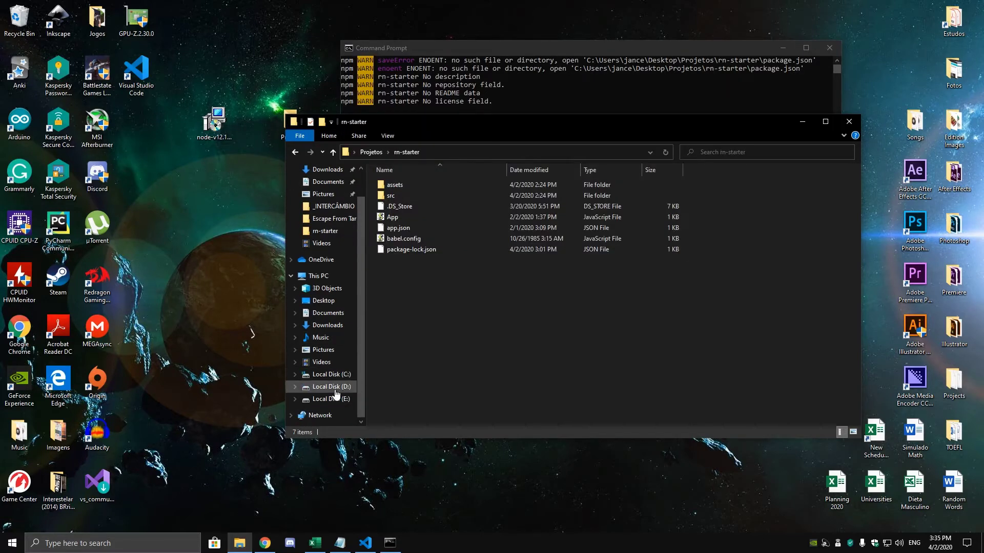
left_click(330, 387)
left_click(332, 400)
double_click(424, 290)
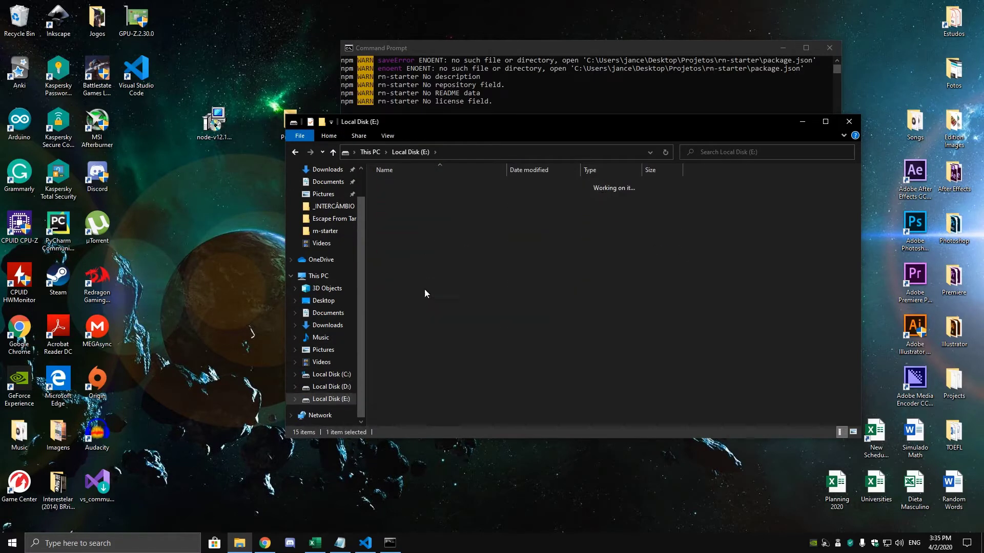
left_click(802, 122)
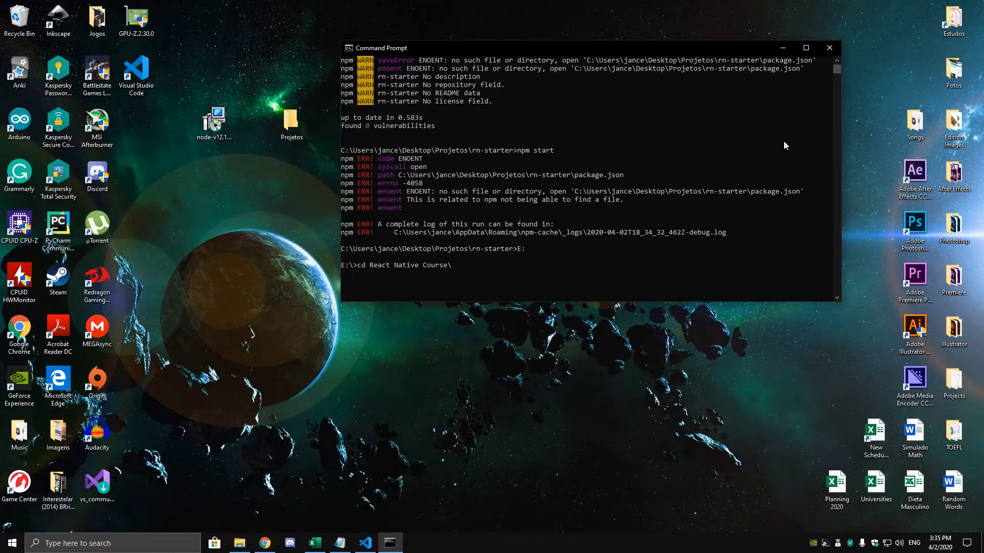
Complete the directory change to React Native Course\rn-starter and start the project with npm start
left_click(484, 265)
type("rn-starter")
key("Return")
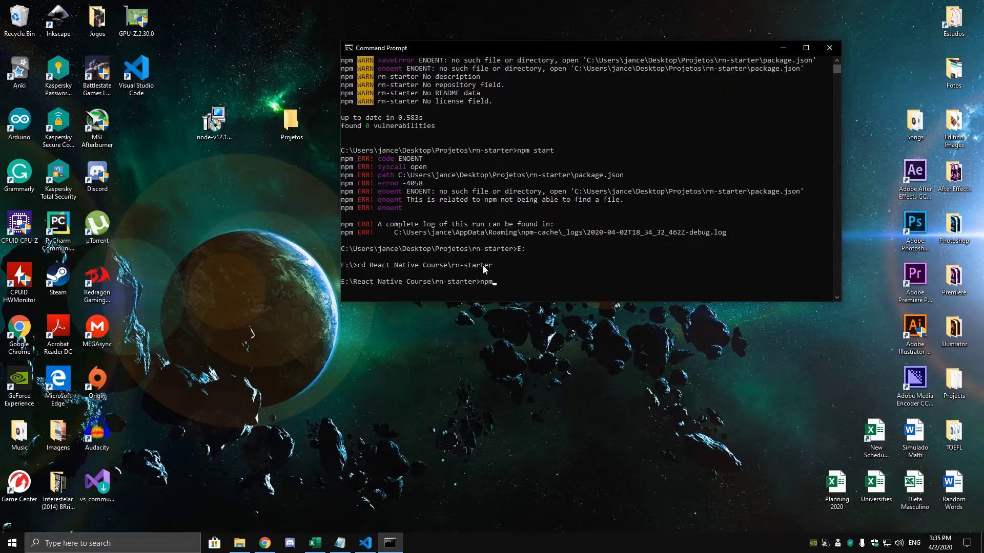
type("npm start")
key("Return")
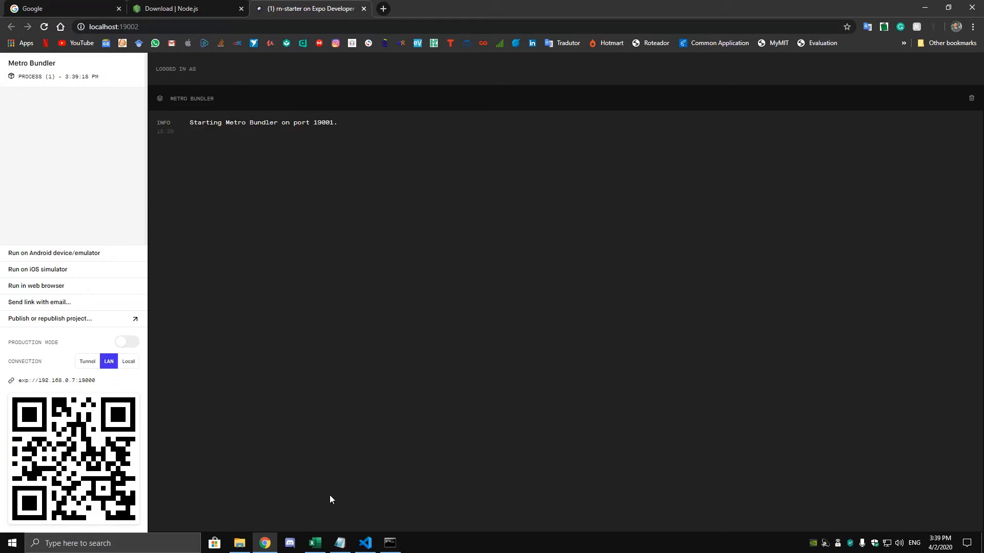
View the QR code and the app run options in the npm window, and minimize it
left_click(390, 543)
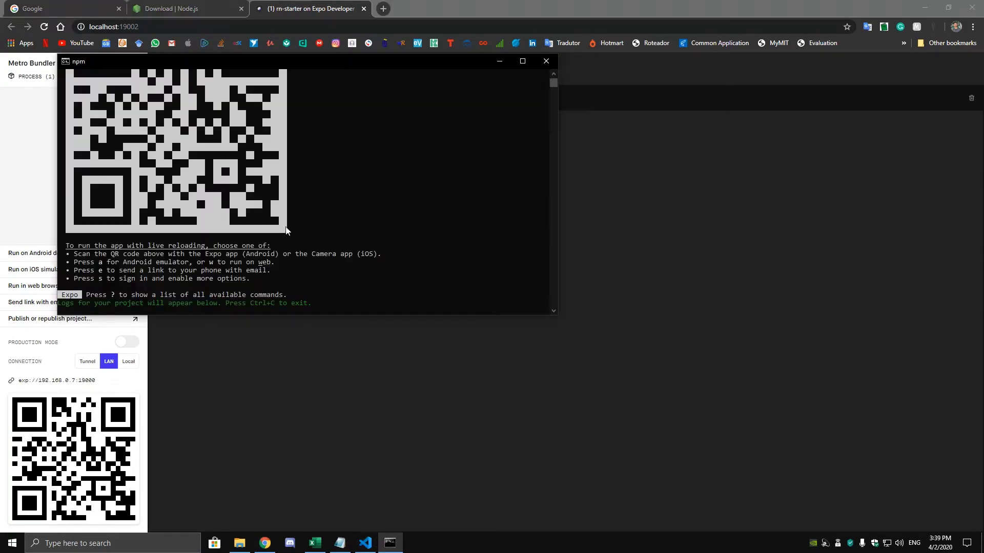
scroll(211, 214, "up", 6)
scroll(101, 87, "down", 6)
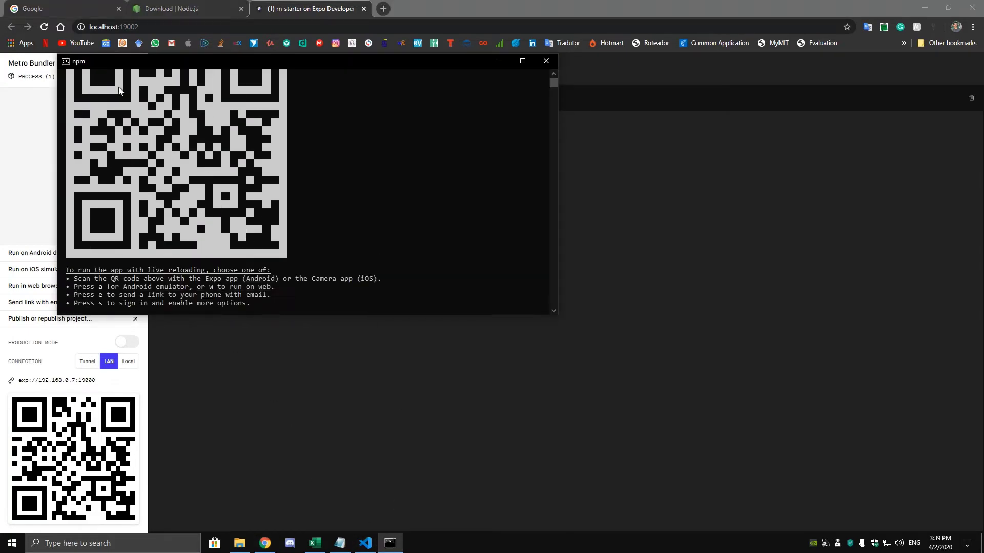
left_click_drag(131, 64, 303, 109)
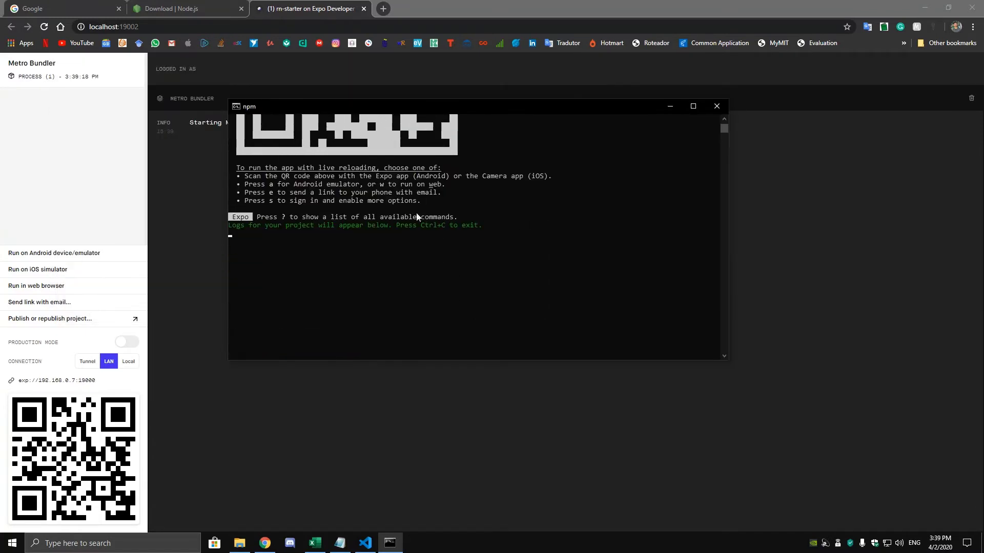
left_click(671, 107)
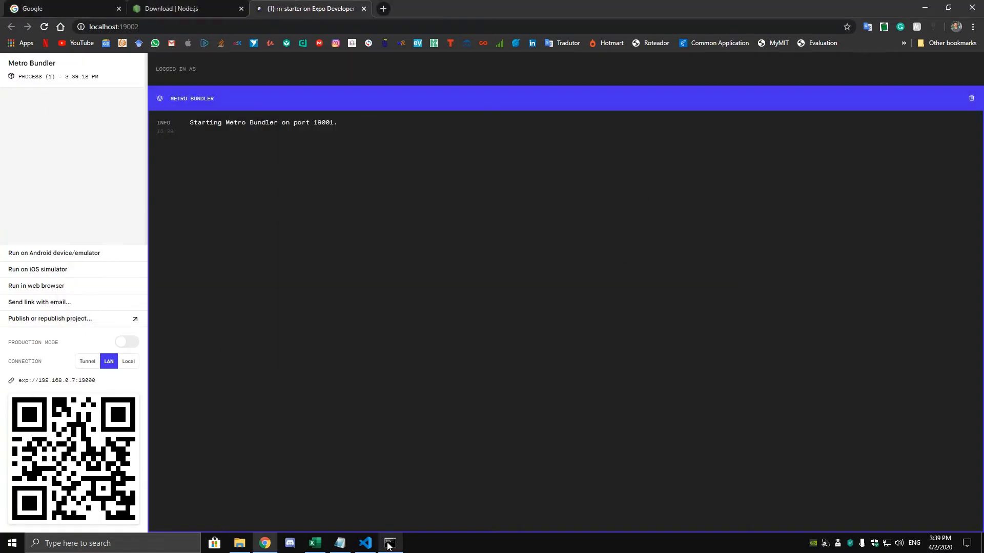
Examine the QR code and the Tunnel, LAN and Local connection types on the Metro Bundler page
mouse_move(84, 473)
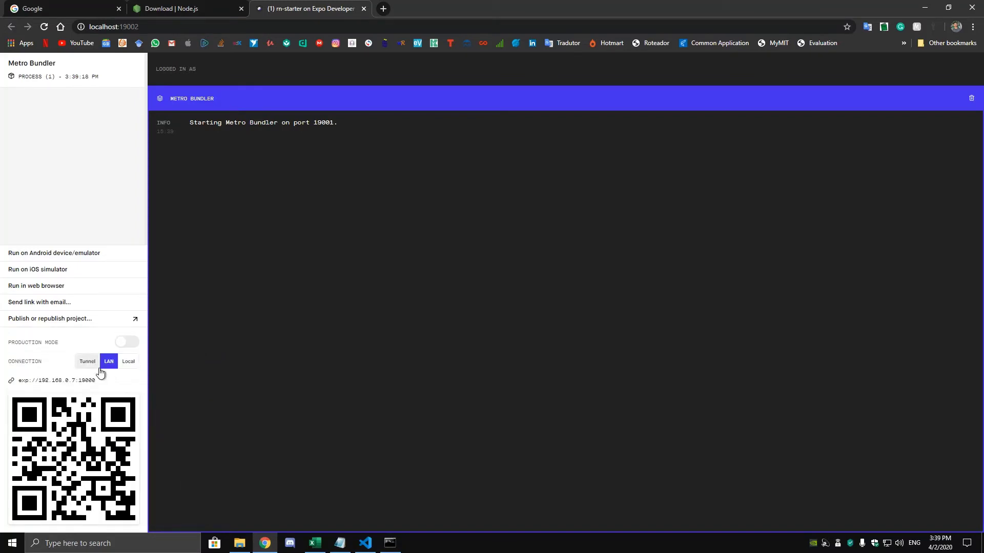
left_click(82, 363)
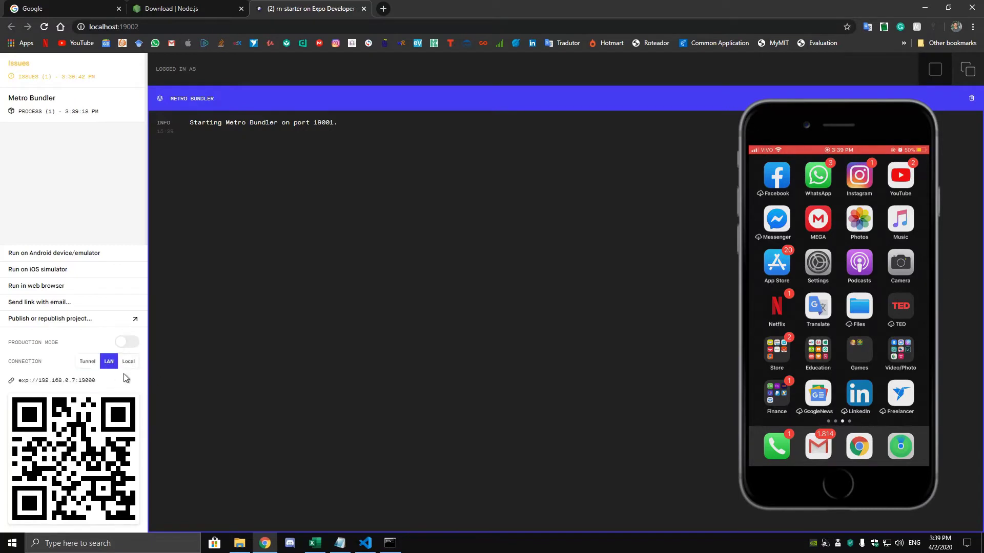
mouse_move(131, 405)
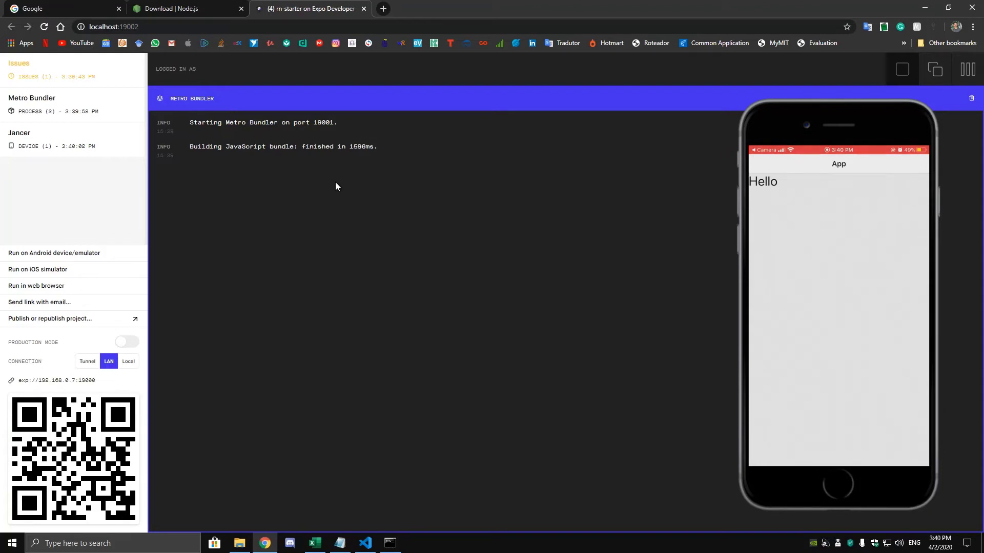
Browse in File Explorer to rn-starter\src\screens and check the HomeScreen JavaScript file
left_click(239, 543)
left_click(520, 152)
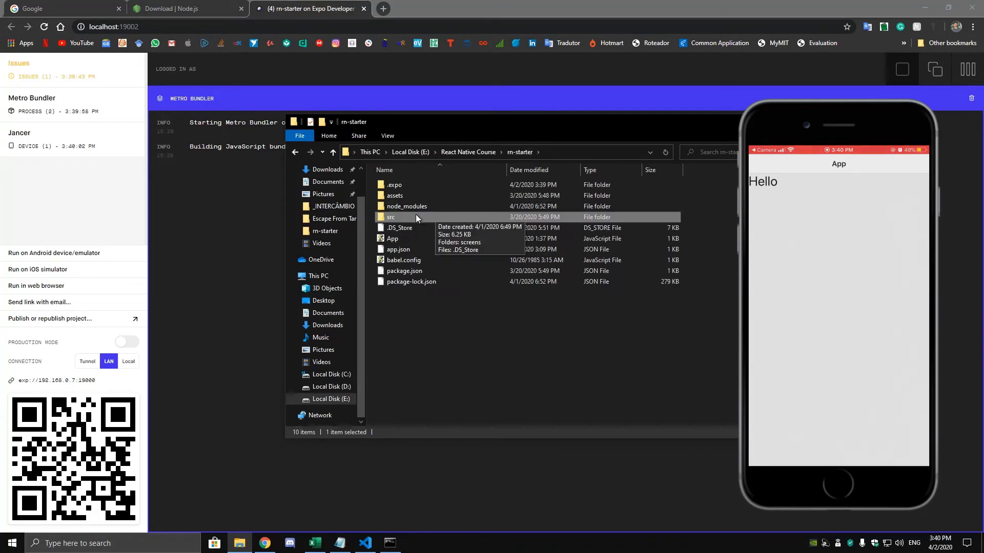
double_click(397, 215)
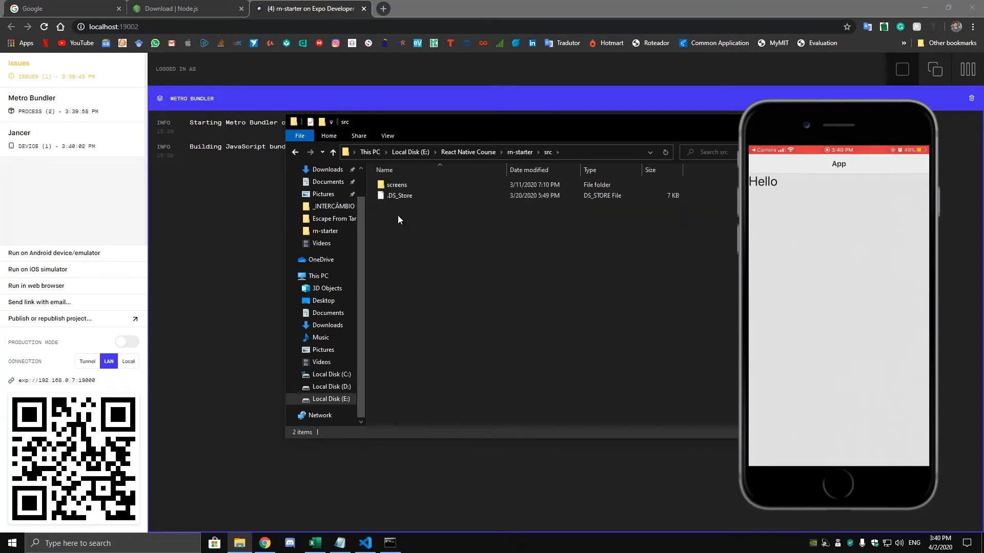
double_click(405, 185)
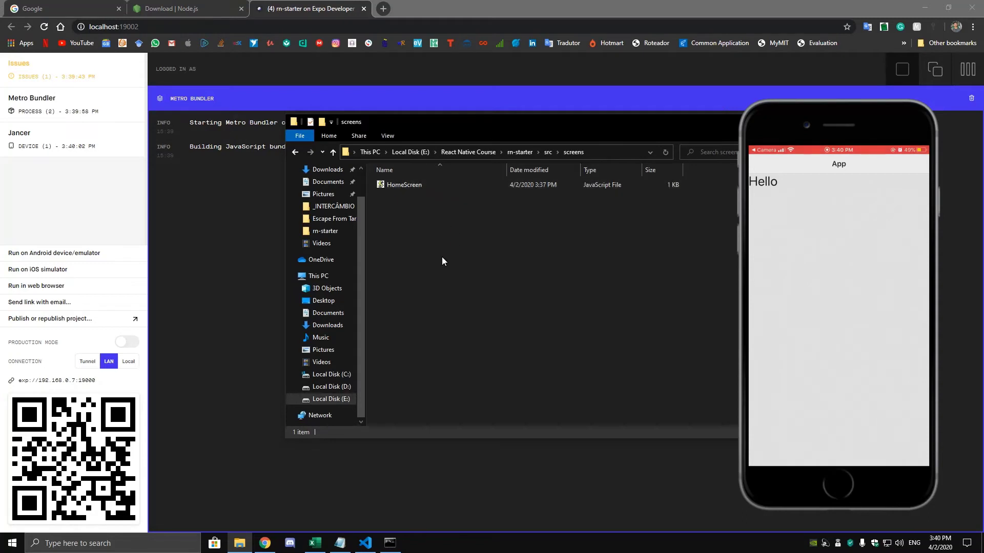
left_click(421, 185)
left_click(432, 299)
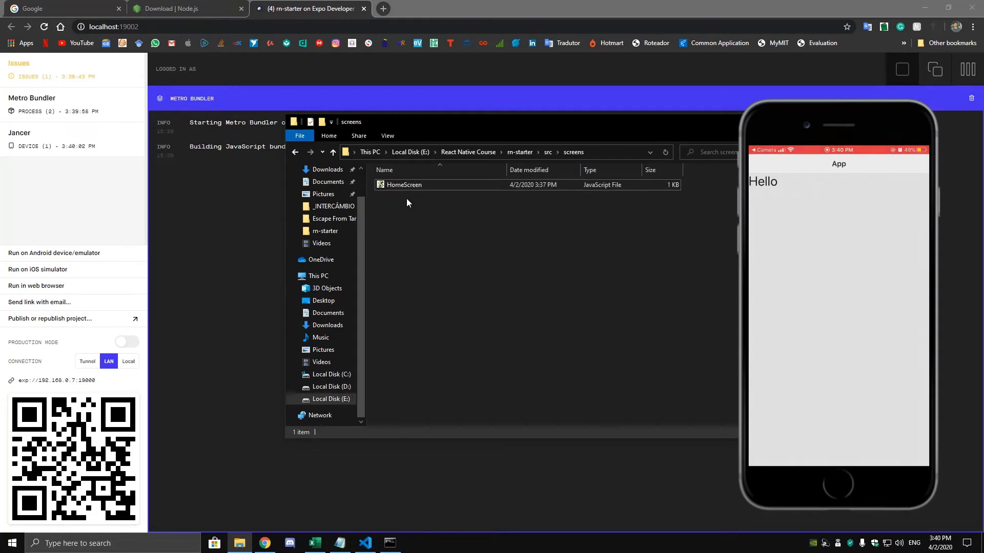
left_click(407, 186)
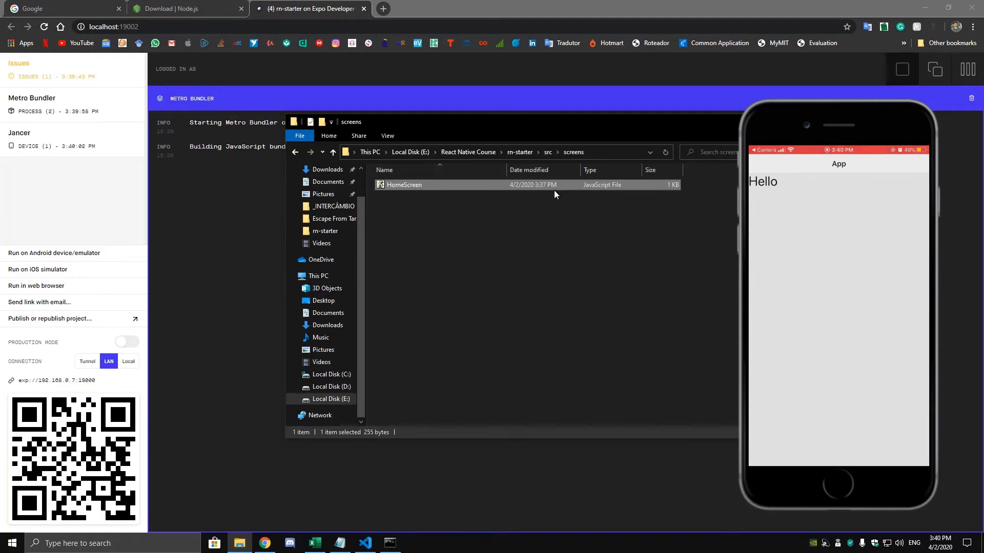
left_click(490, 194)
left_click(622, 189)
left_click(575, 262)
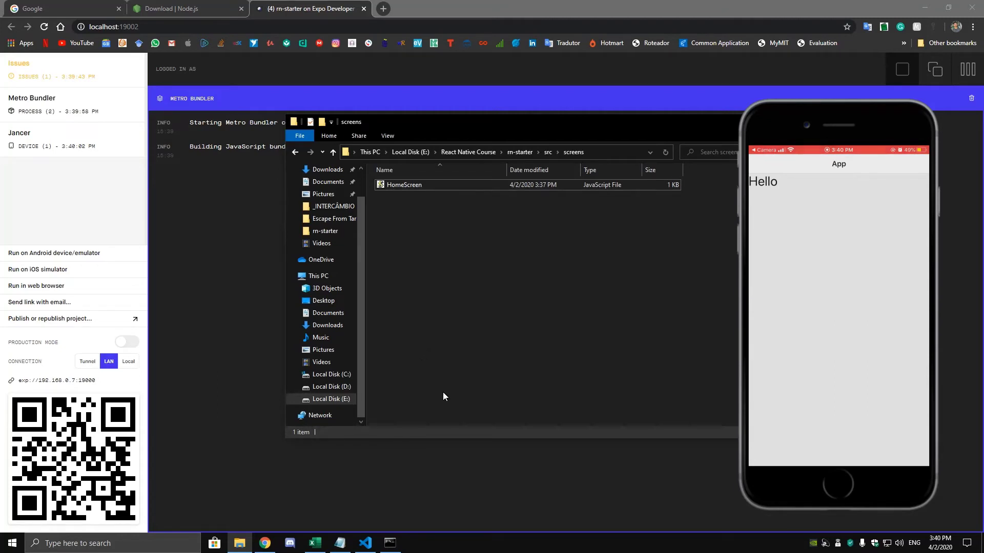
Switch to Visual Studio Code, change the displayed text in HomeScreen.js to "Hello, World!!!" and save the file
left_click(365, 542)
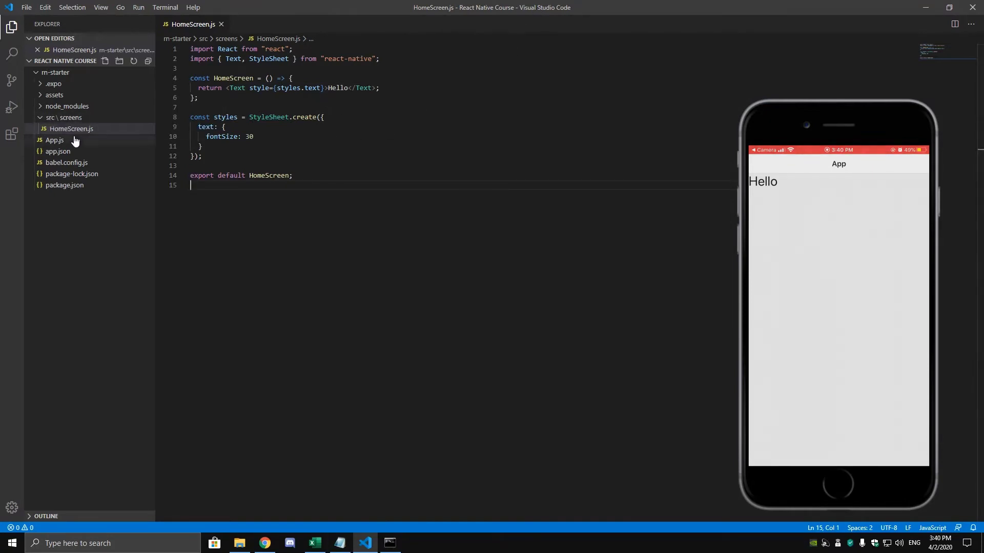
double_click(338, 88)
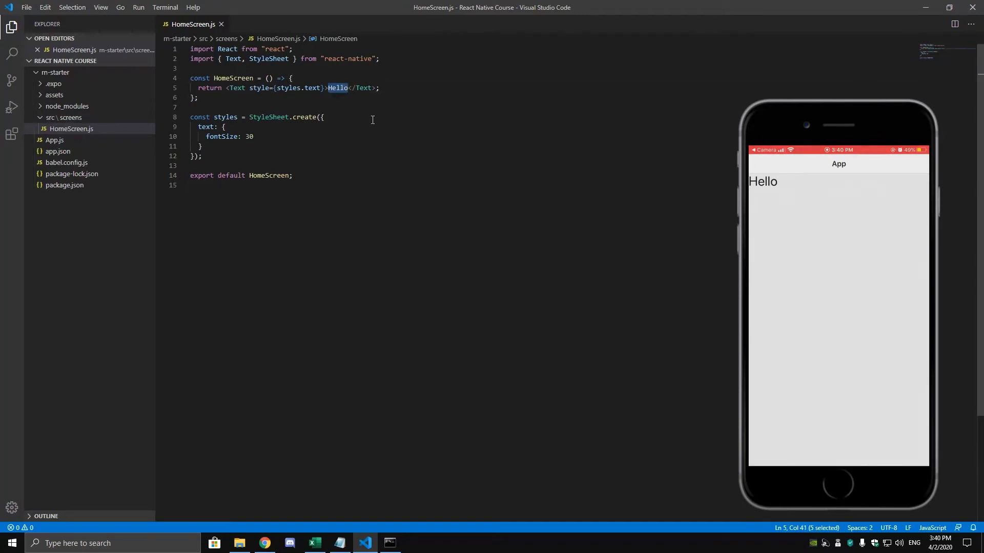
key("Escape")
type(", Wo")
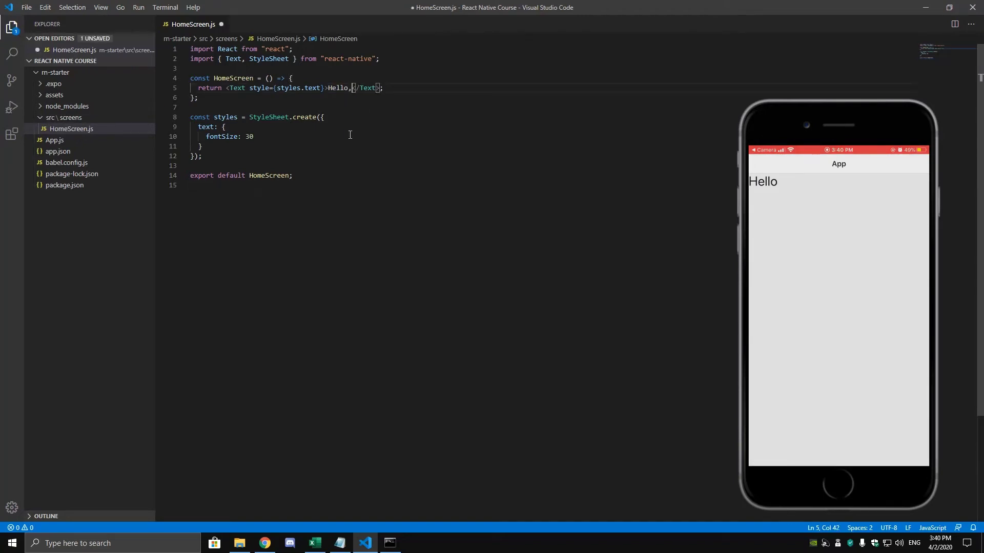
type("rld!!!")
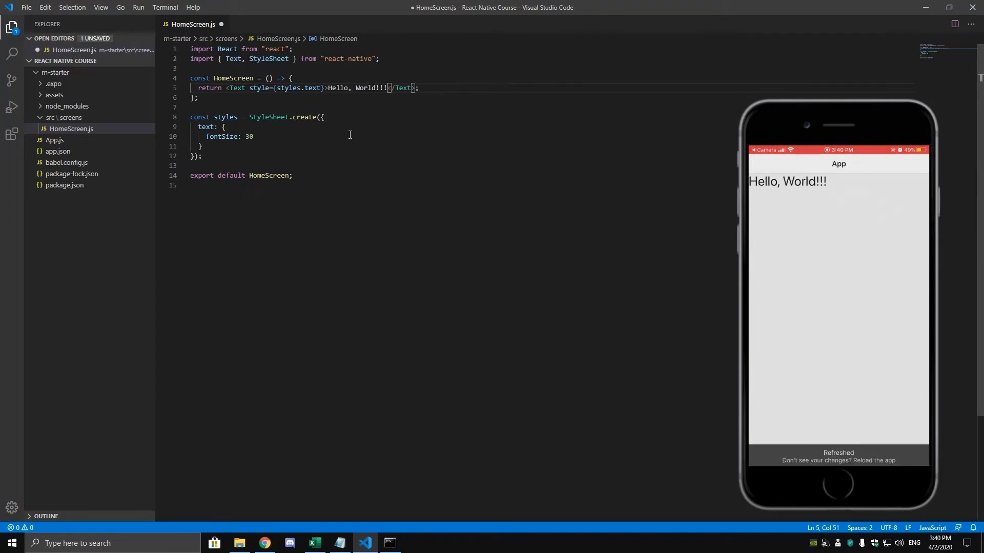
key("ctrl+s")
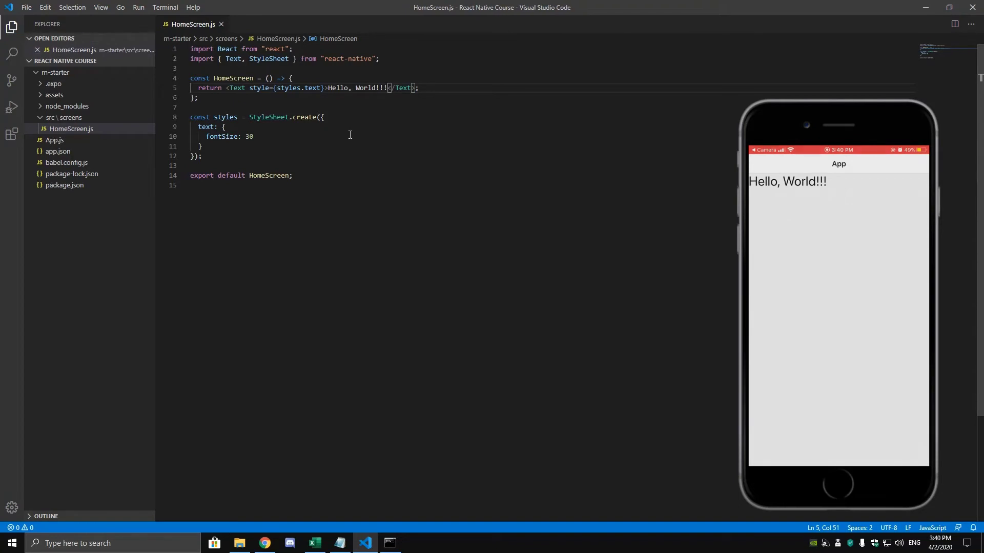
left_click(926, 7)
key("alt+Tab")
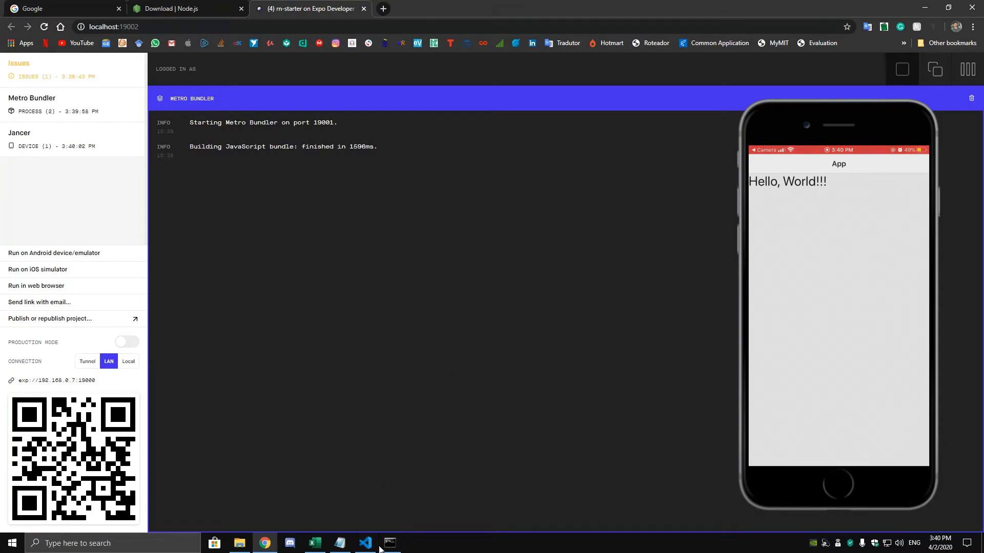
Reduce the displayed text in HomeScreen.js to "Hello" in Visual Studio Code and save the file
left_click(364, 543)
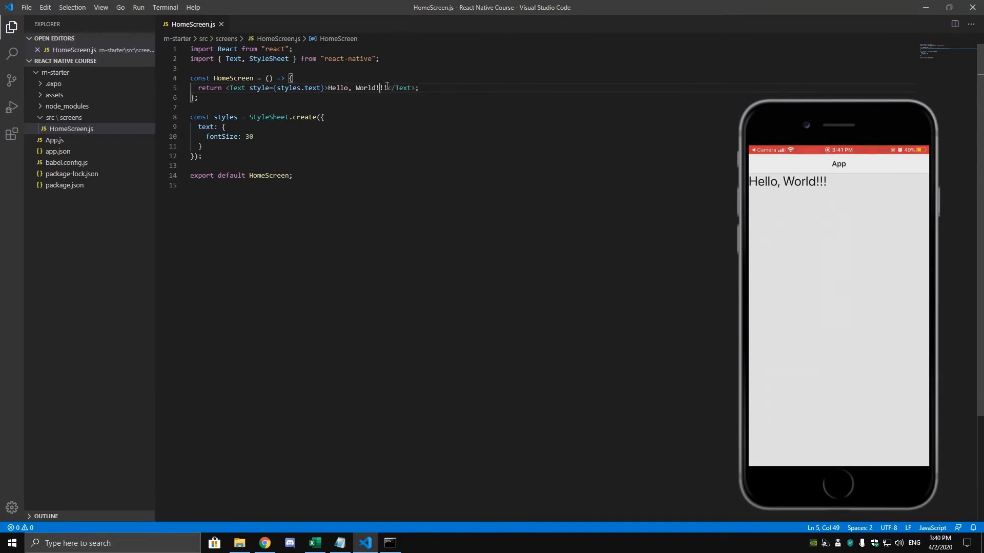
key("BackSpace")
key("BackSpace")
key("BackSpace")
key("BackSpace")
key("BackSpace")
key("BackSpace")
key("BackSpace")
key("BackSpace")
key("BackSpace")
key("BackSpace")
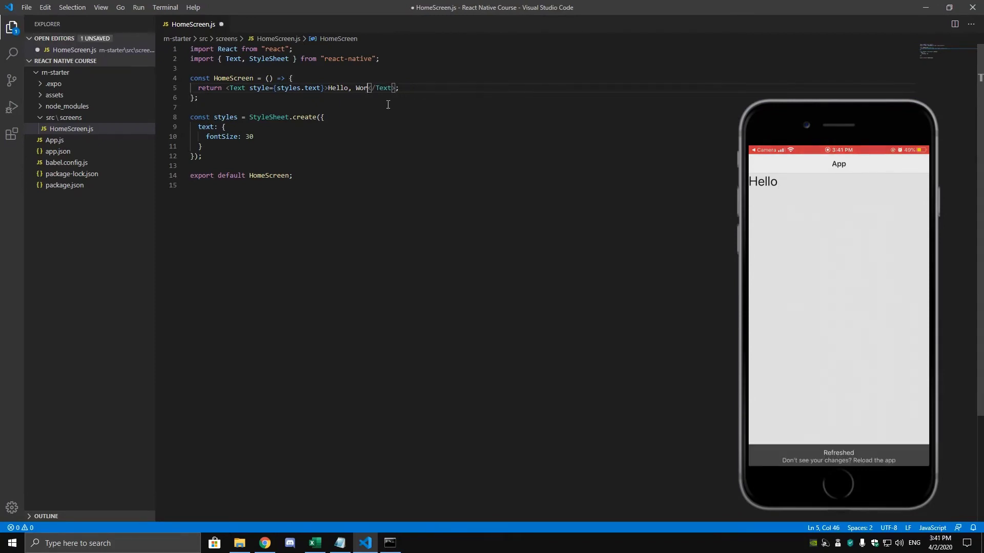
key("ctrl+s")
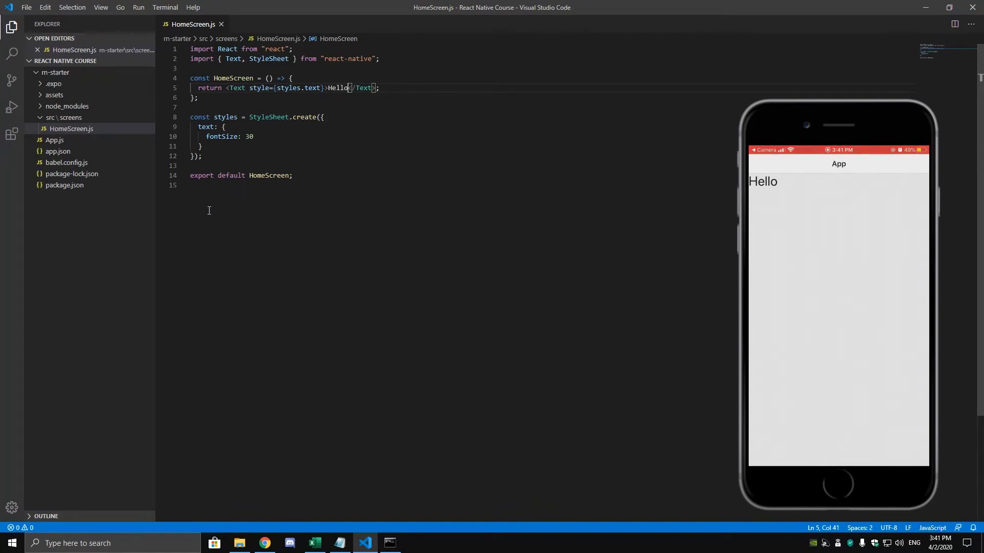
left_click(925, 8)
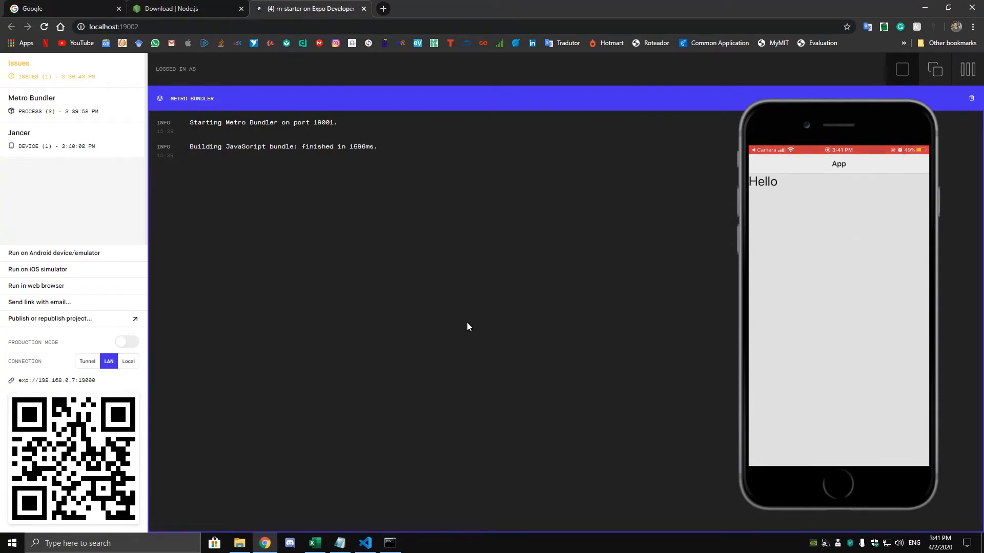
Stop the running Expo project in the npm command window and minimize the window
left_click(389, 542)
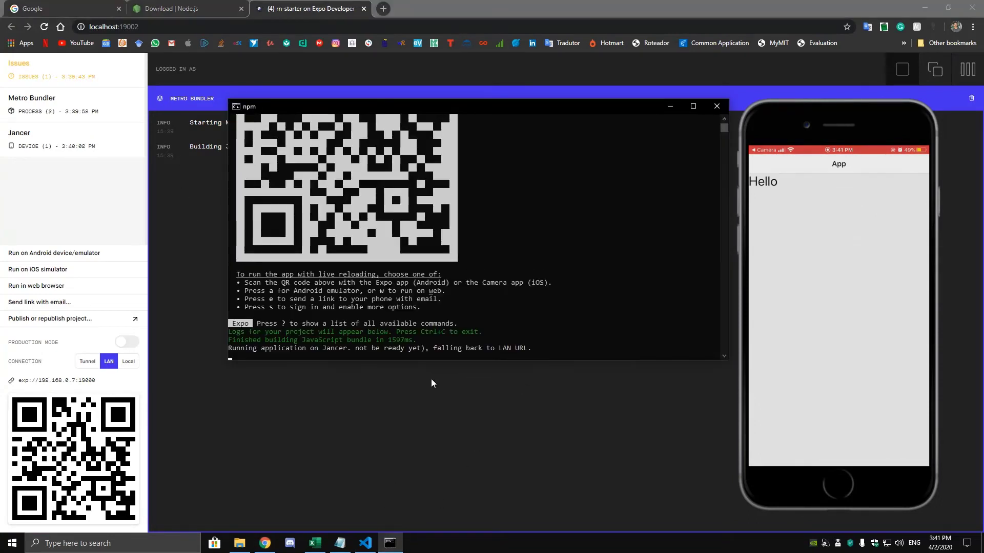
left_click(355, 165)
scroll(407, 288, "down", 1)
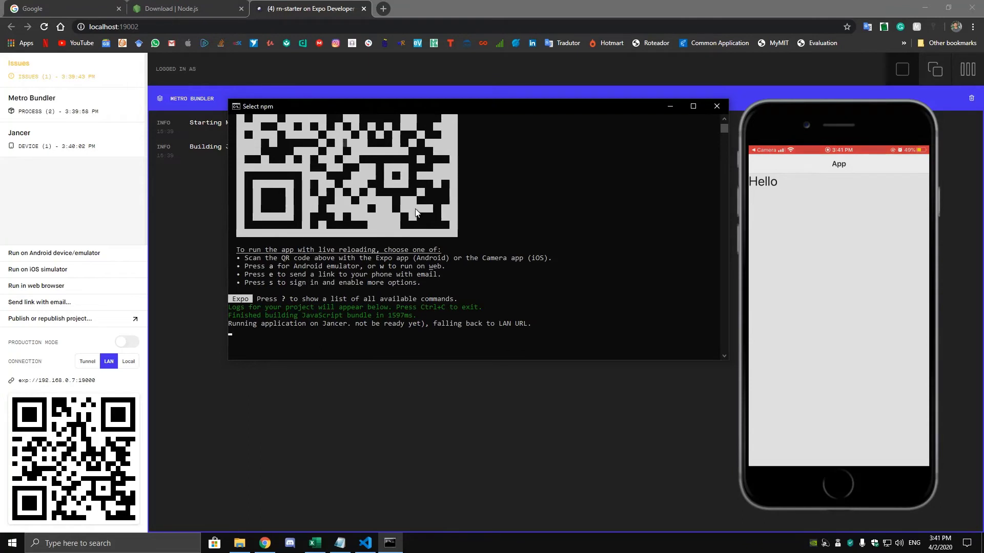
left_click_drag(449, 104, 450, 128)
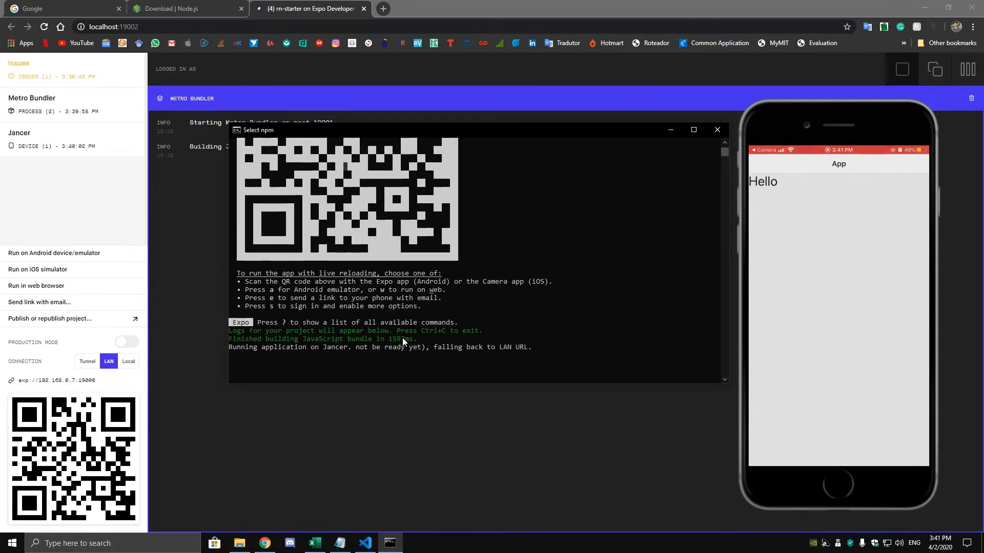
left_click(254, 355)
key("ctrl+c")
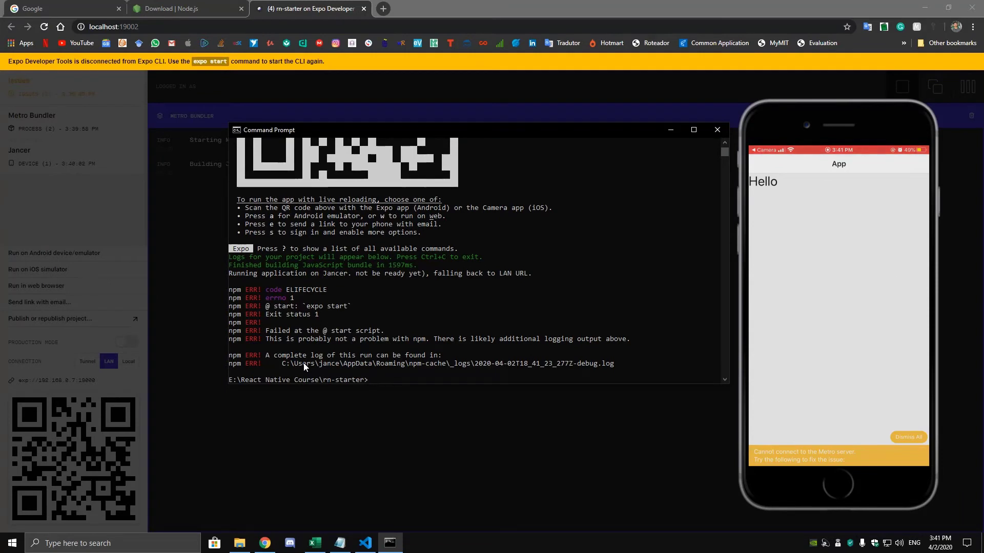
left_click(670, 129)
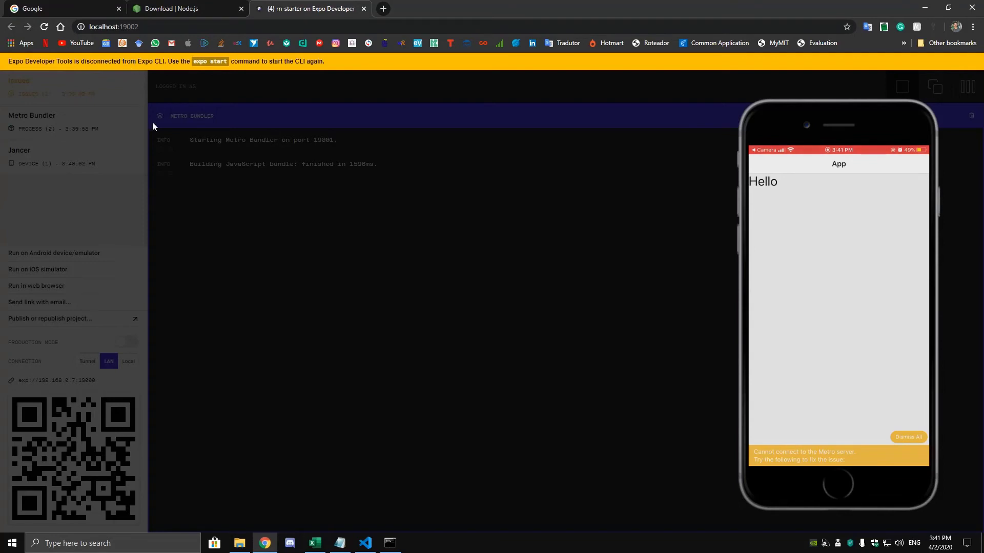
Close the Expo Developer Tools page and reposition the node-v12.16.1-x64 installer icon beside the Projetos folder on the desktop
left_click(363, 9)
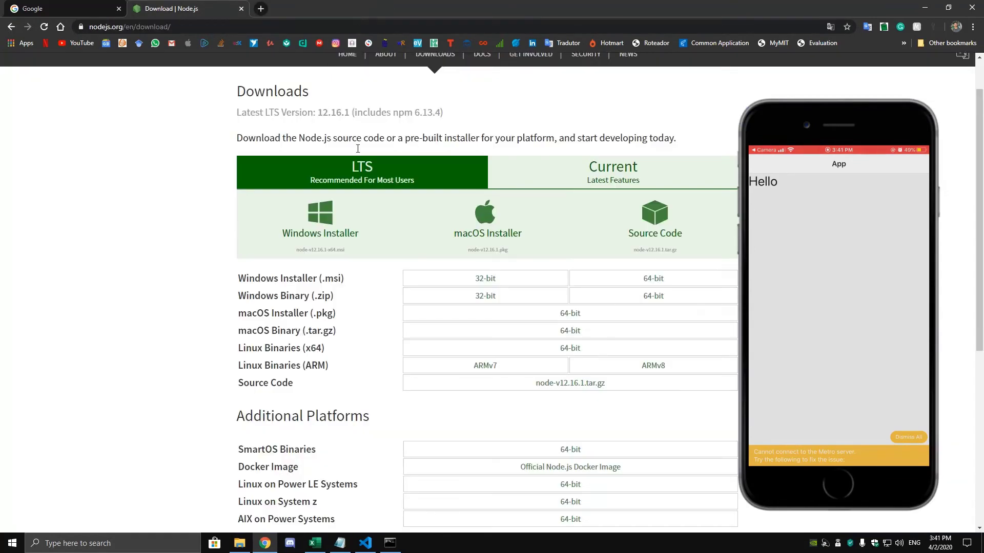
left_click(932, 6)
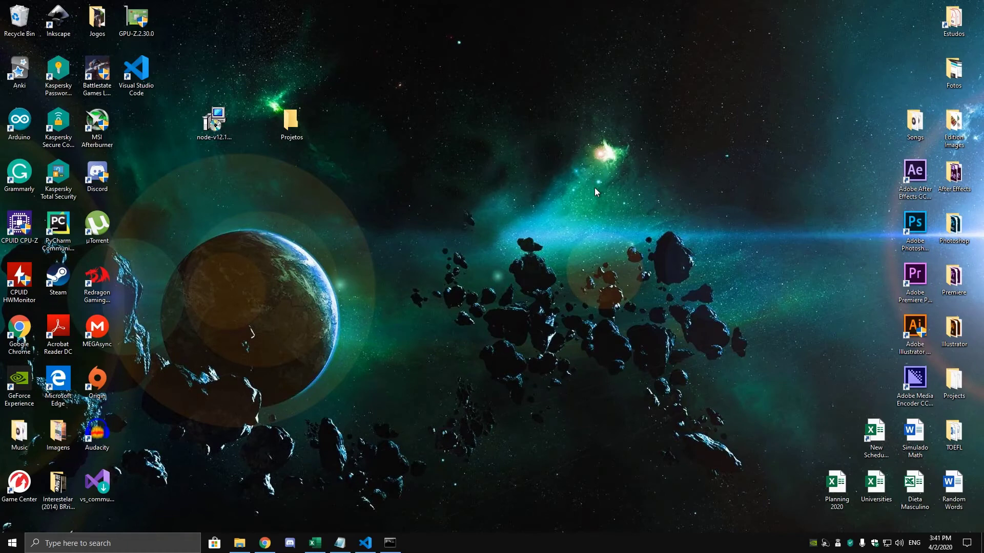
left_click_drag(215, 123, 249, 144)
left_click(343, 213)
key("super")
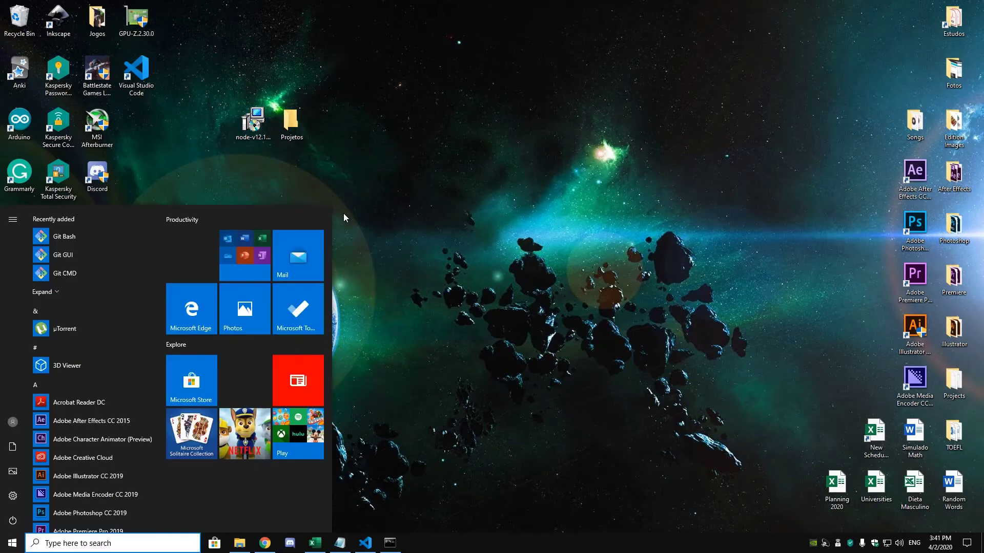
type("cmd")
key("Return")
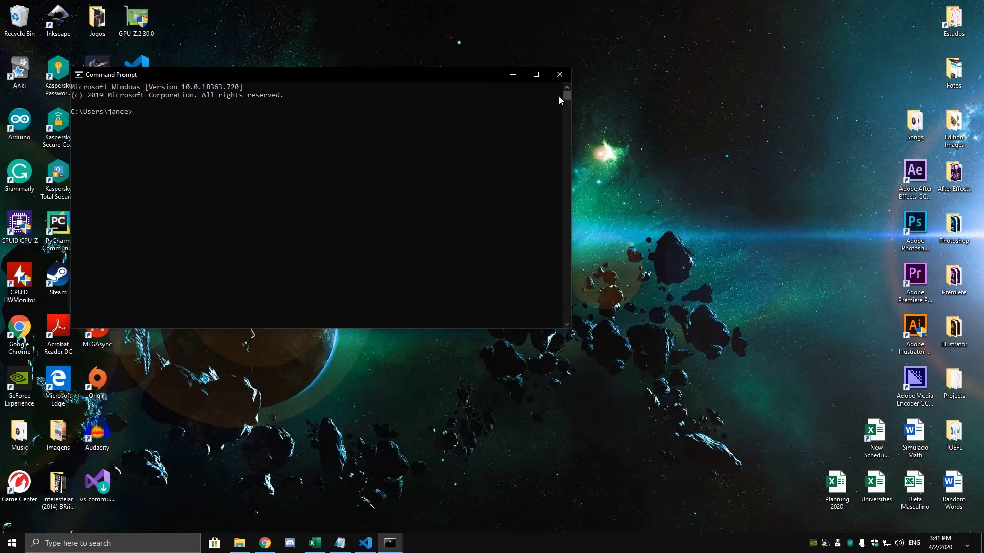
left_click(561, 74)
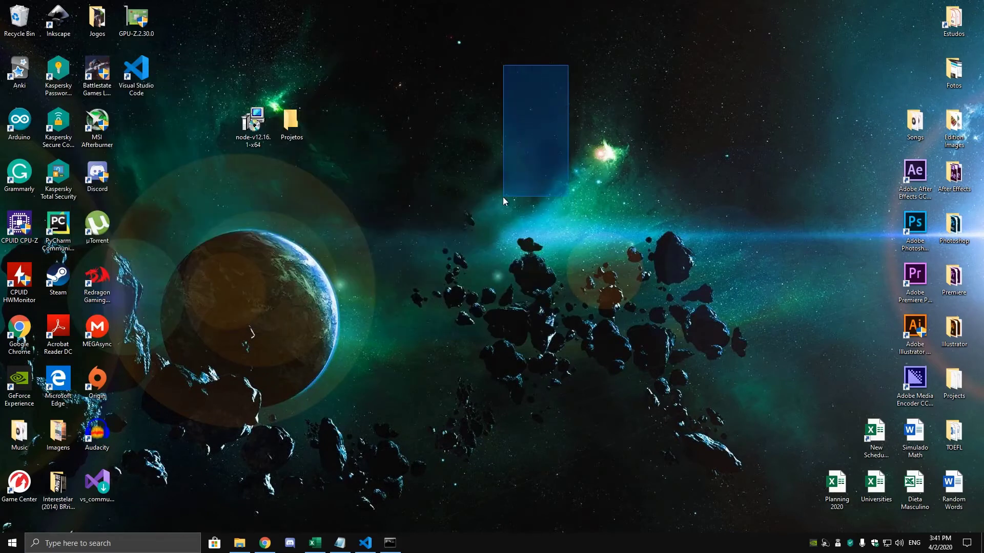
Start creating a new desktop shortcut and move the Create Shortcut dialog clear of the lower screen area
right_click(408, 67)
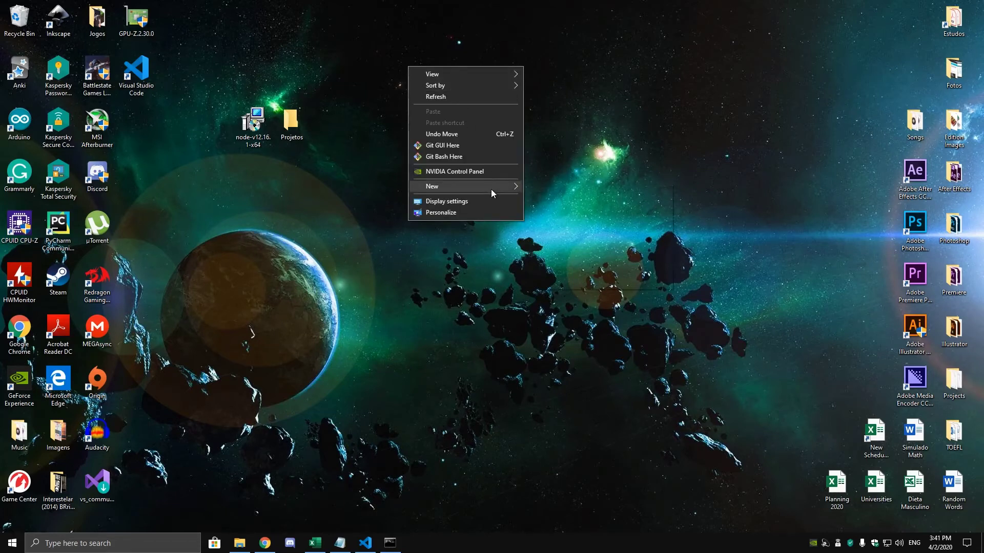
mouse_move(491, 188)
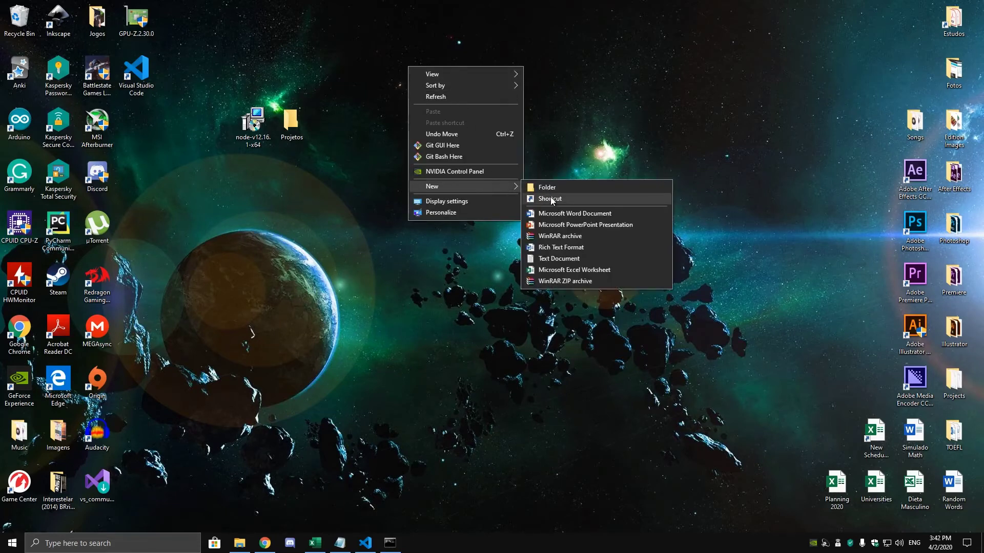
left_click(551, 199)
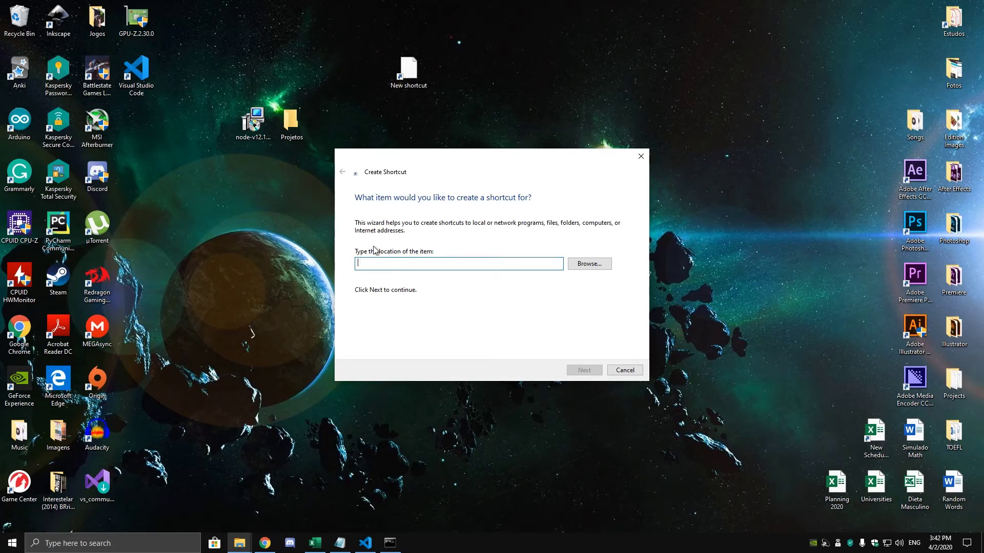
left_click_drag(420, 163, 442, 126)
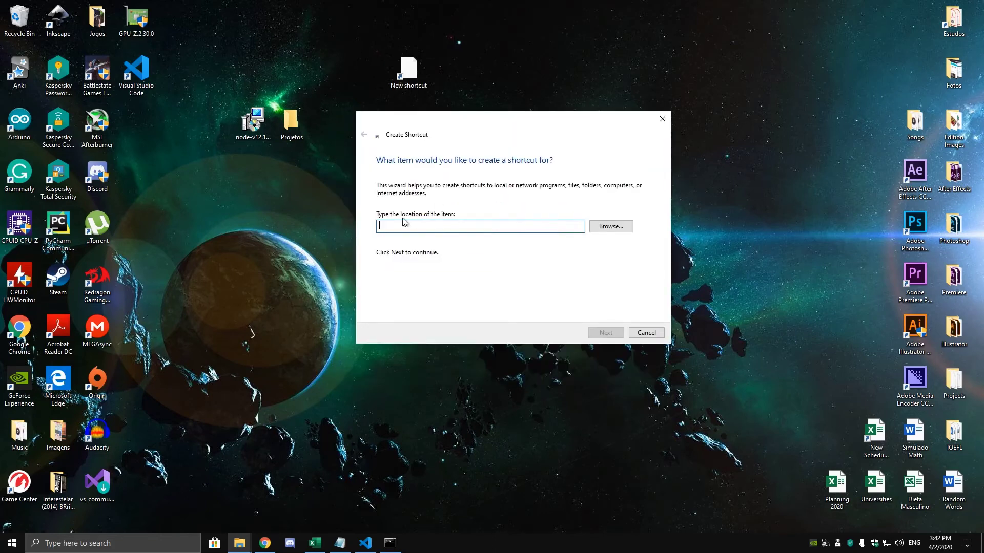
Bring up the Notepad note holding the shortcut command and examine its cmd.exe path and /k switch
left_click(339, 542)
left_click_drag(362, 301, 375, 272)
left_click(236, 299)
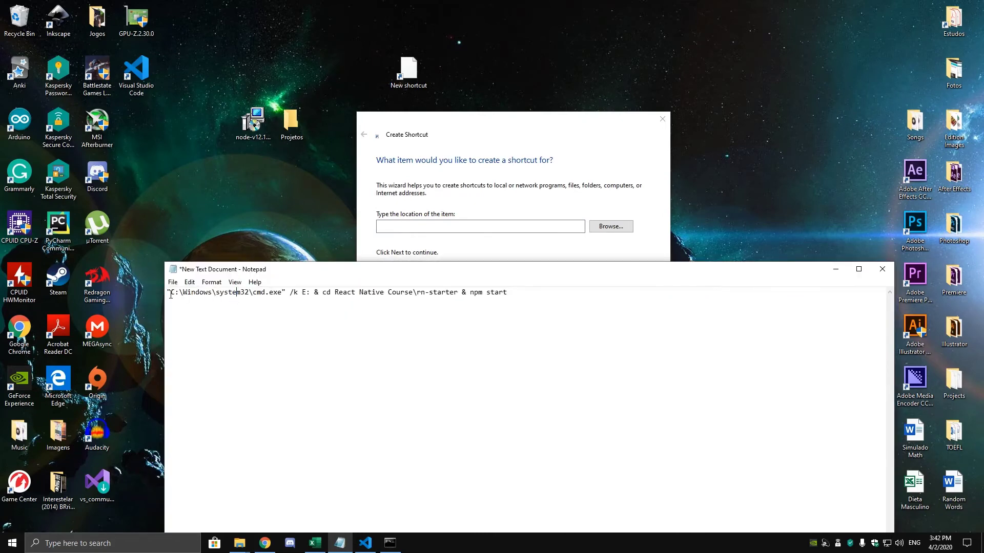
left_click_drag(171, 294, 283, 296)
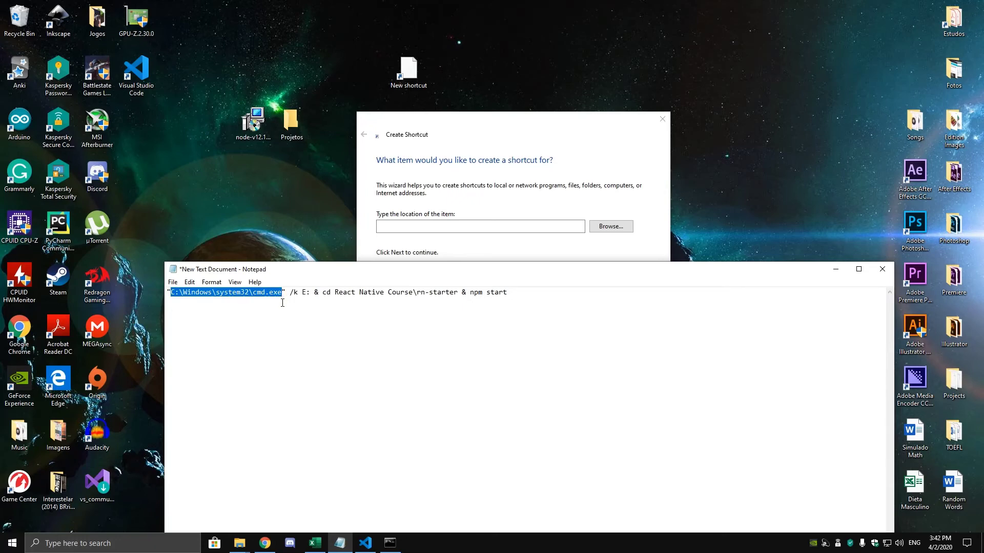
left_click(291, 293)
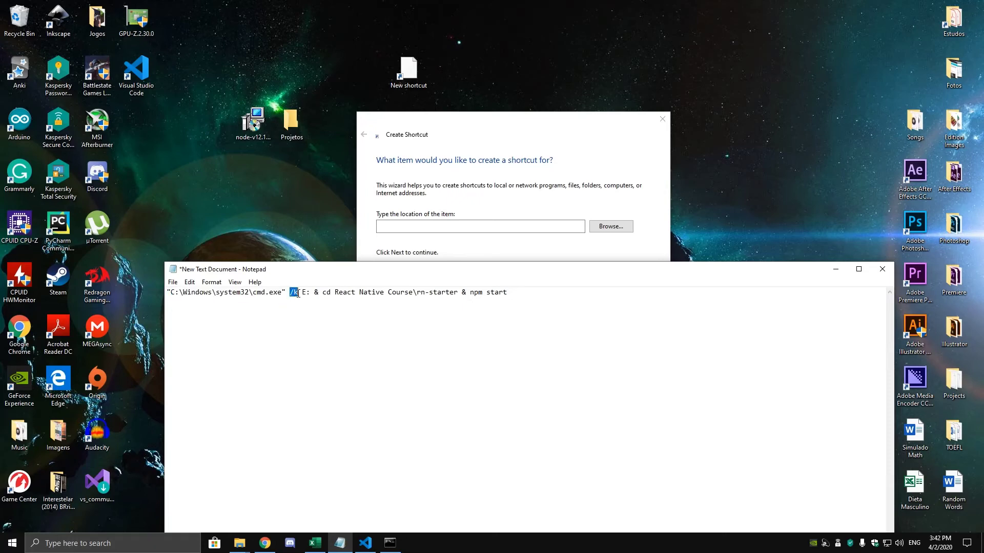
left_click_drag(298, 294, 294, 294)
left_click(297, 293)
double_click(296, 294)
Try /c in place of the /k switch in the Notepad command and restore /k
left_click(299, 295)
key("BackSpace")
type("c")
key("BackSpace")
type("k")
Examine the E: drive change, the & separators and the cd React Native Course\rn-starter part of the Notepad command
left_click_drag(303, 297, 459, 304)
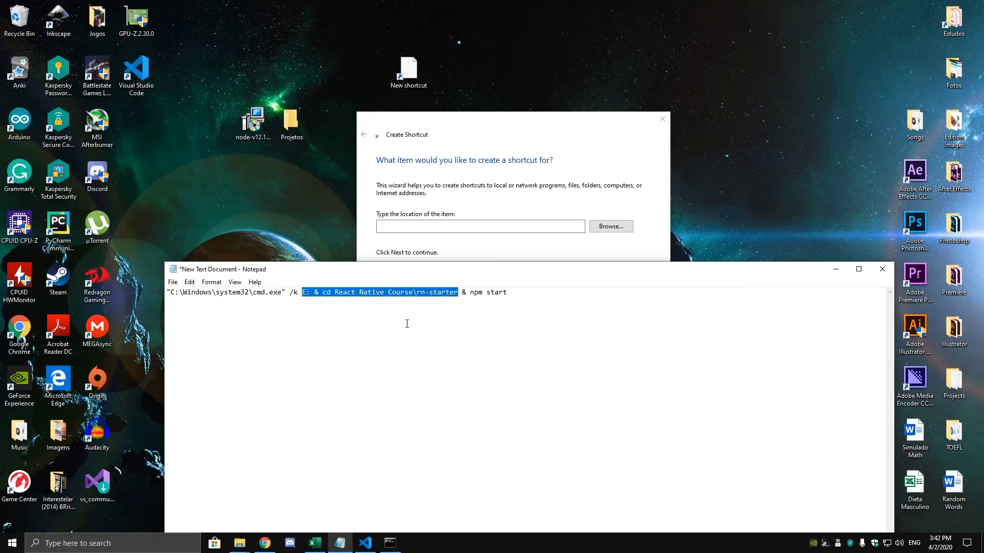
left_click_drag(458, 295, 303, 304)
left_click_drag(299, 301, 317, 294)
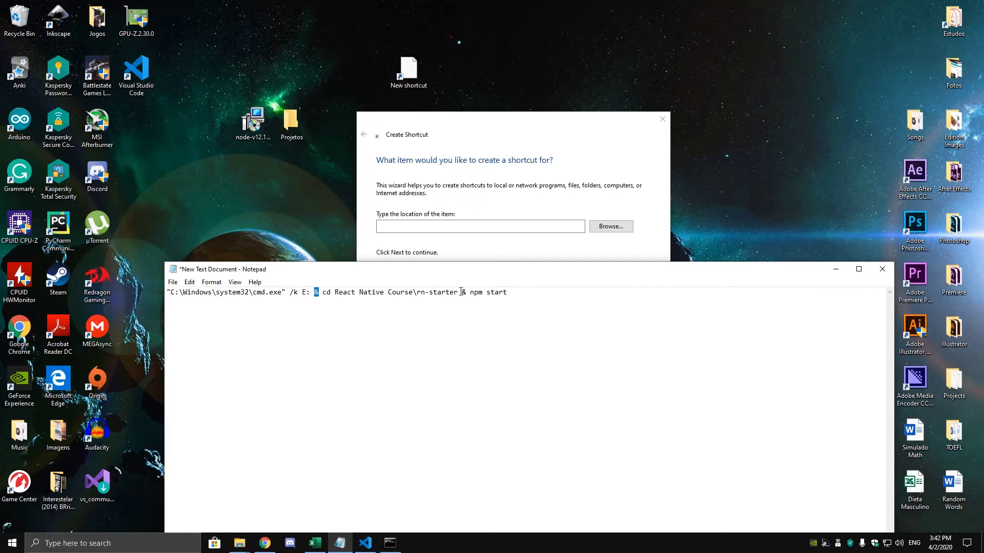
left_click_drag(461, 292, 460, 292)
left_click_drag(179, 292, 311, 292)
left_click_drag(314, 293, 319, 292)
left_click_drag(322, 293, 456, 294)
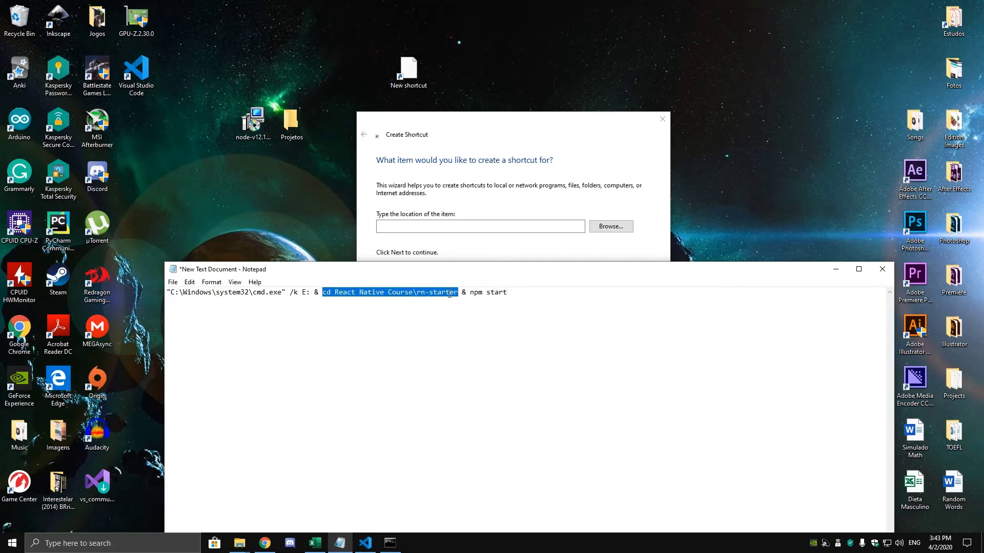
left_click(417, 297)
double_click(435, 293)
left_click(437, 293)
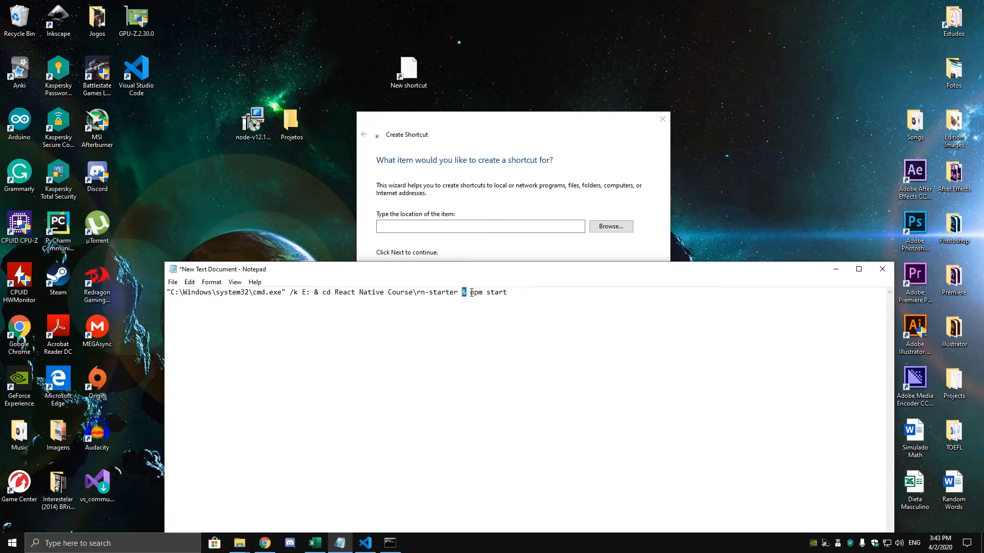
Copy the full command "C:\Windows\system32\cmd.exe" /k E: & cd React Native Course\rn-starter & npm start from Notepad into the new shortcut's location and accept it
left_click_drag(470, 292, 166, 292)
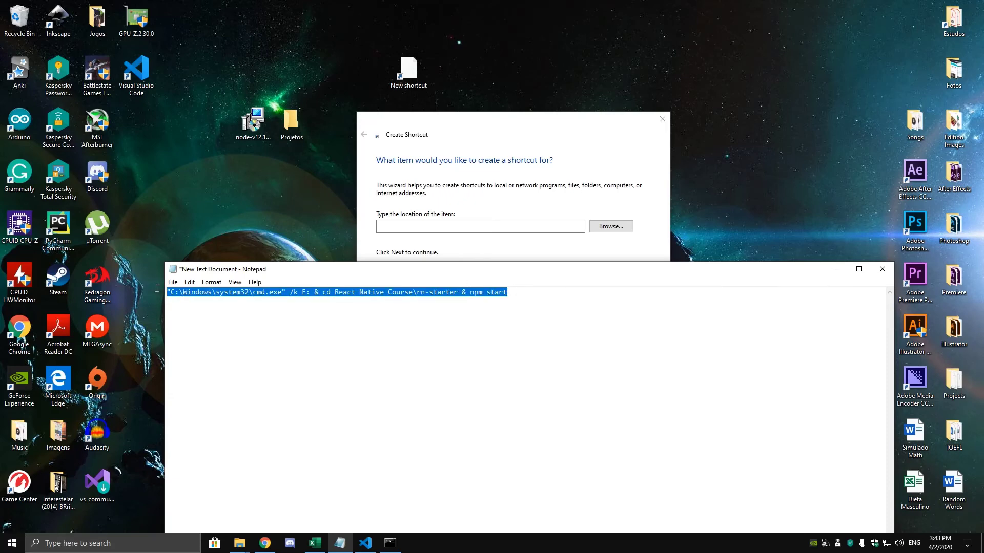
left_click(421, 257)
key("ctrl+v")
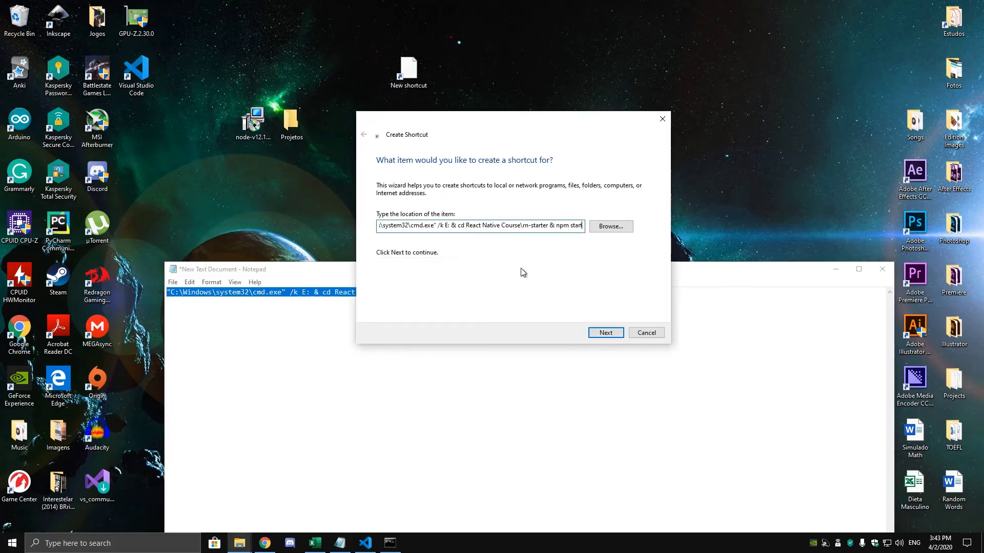
left_click(606, 333)
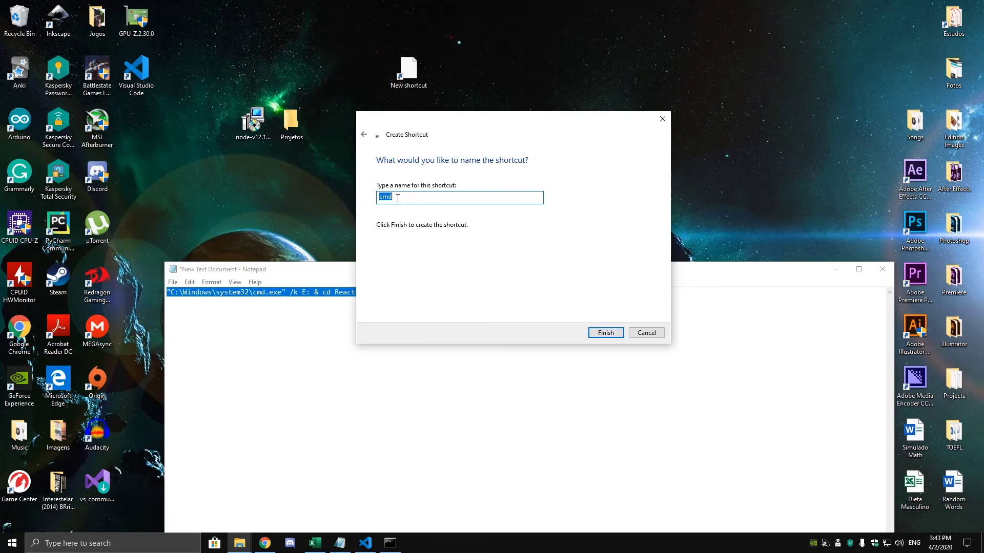
Name the shortcut Starter, finish creating it, and move its icon into the same desktop row as the Projetos folder
type("Starter")
key("Return")
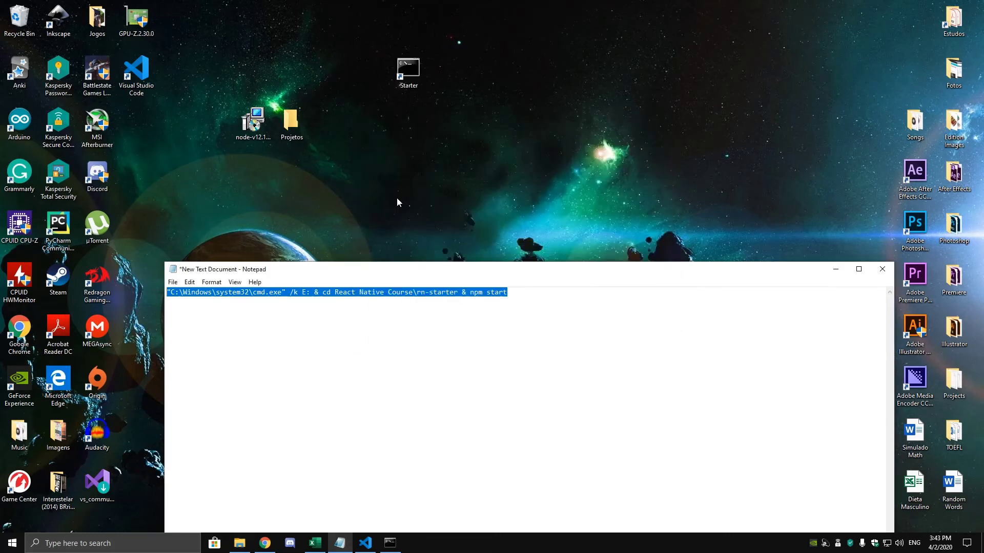
left_click_drag(426, 86, 411, 153)
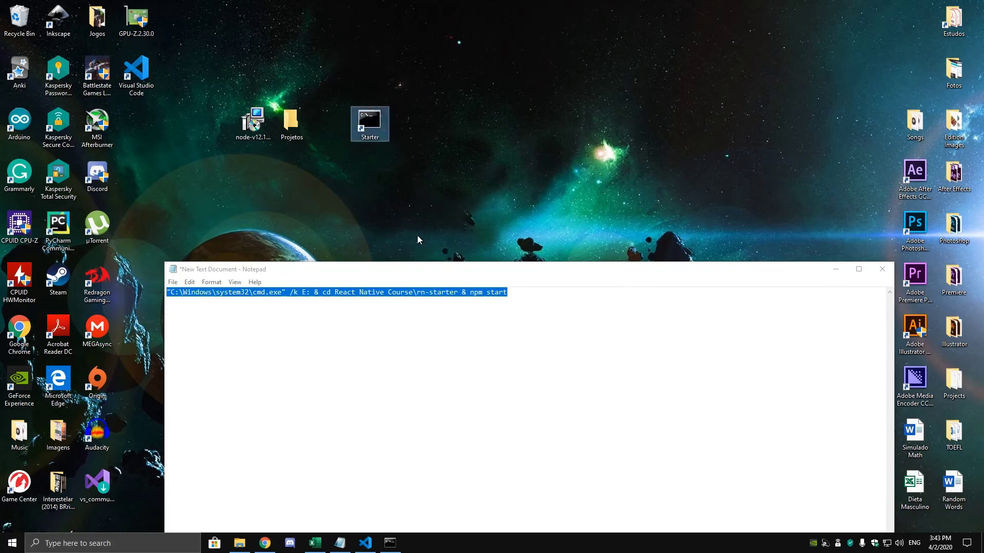
View the icon choices in the Starter shortcut's properties, including the file browser for other icons, and close the properties
right_click(369, 115)
left_click(406, 386)
left_click(484, 304)
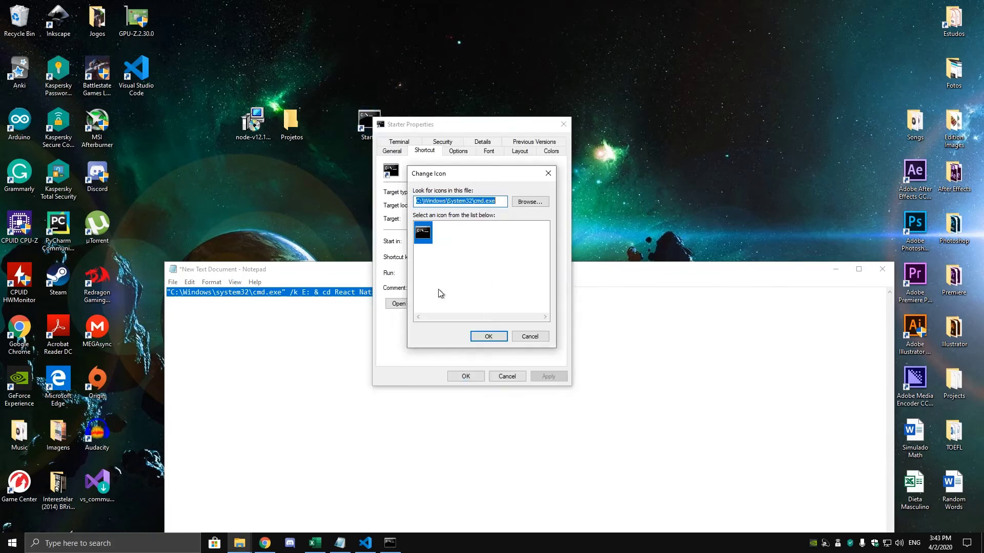
left_click(529, 202)
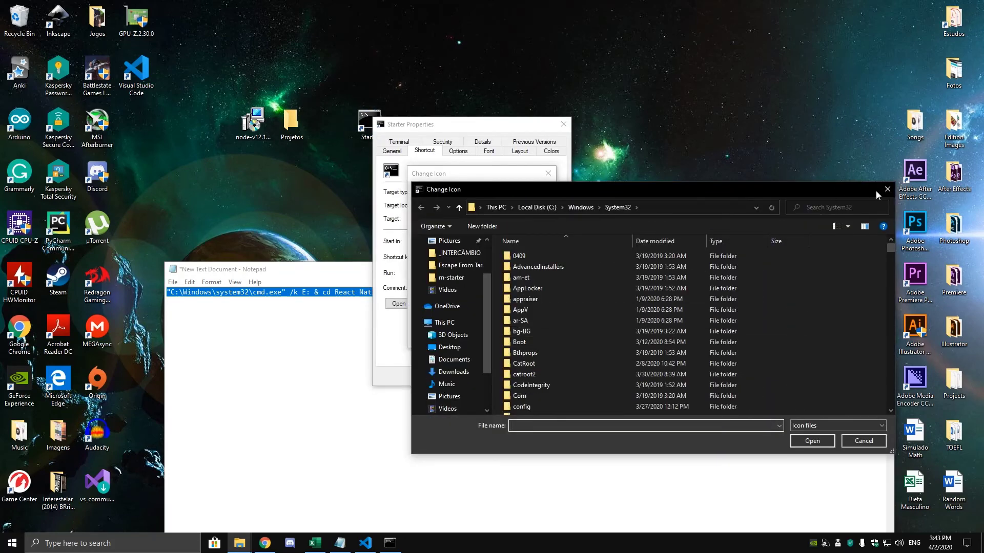
left_click(887, 189)
left_click(503, 339)
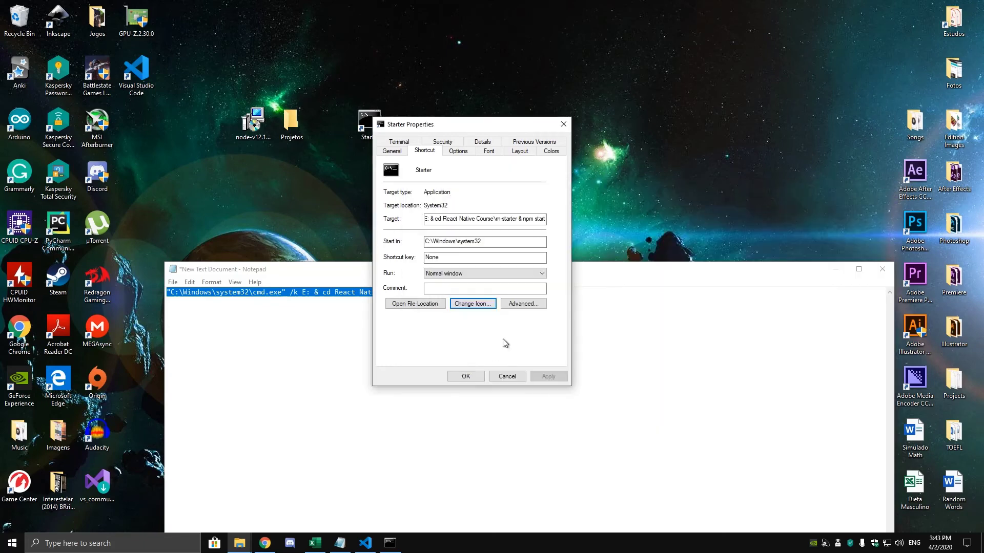
key("Return")
Launch the rn-starter project from the Starter desktop shortcut
left_click(371, 123)
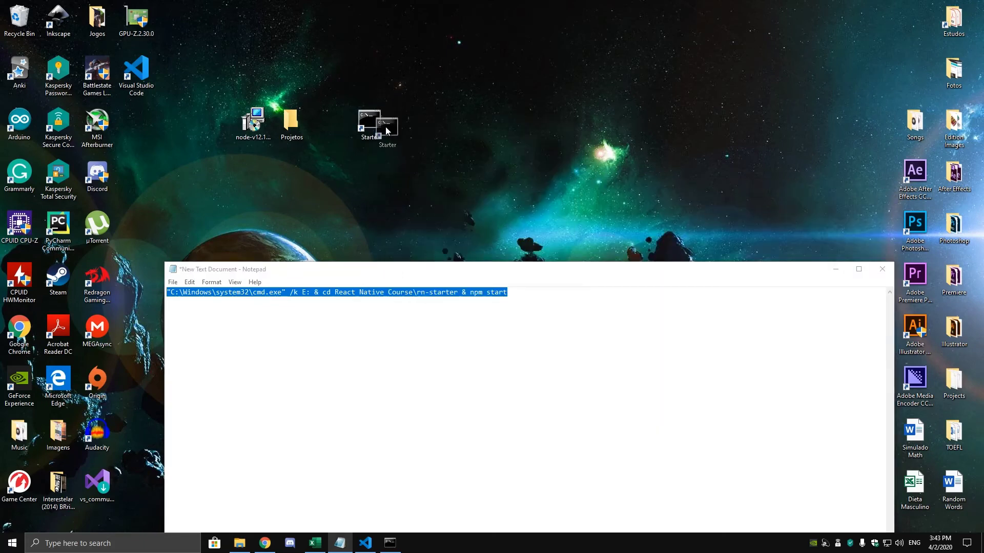
double_click(374, 125)
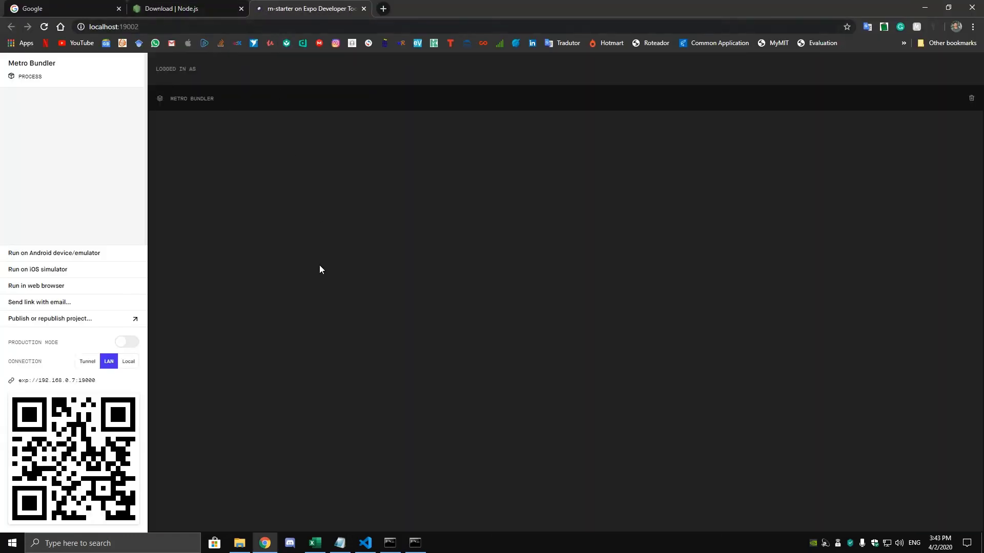
mouse_move(77, 436)
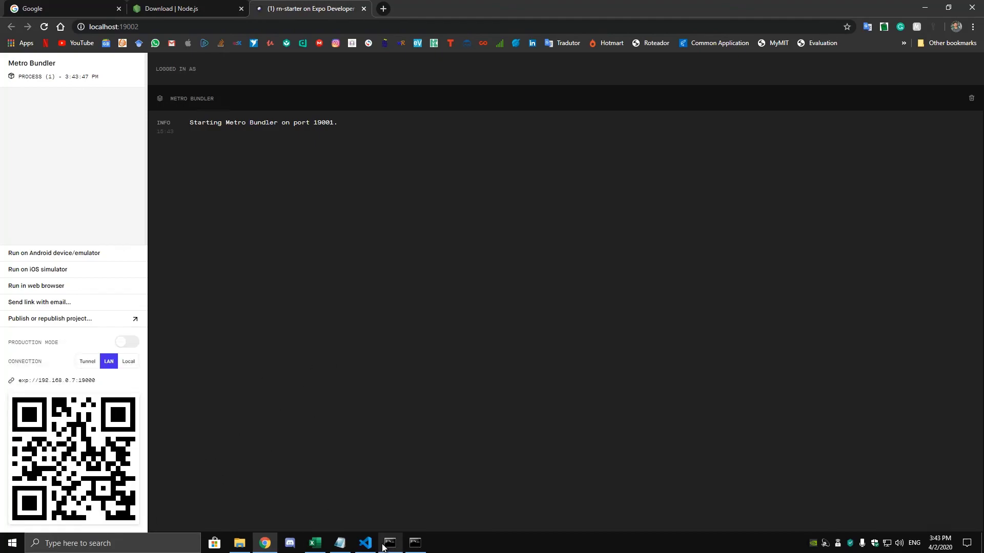
View HomeScreen.js in Visual Studio Code, and minimize the editor, browser, npm and Notepad windows, keeping the unsaved note open
left_click(365, 543)
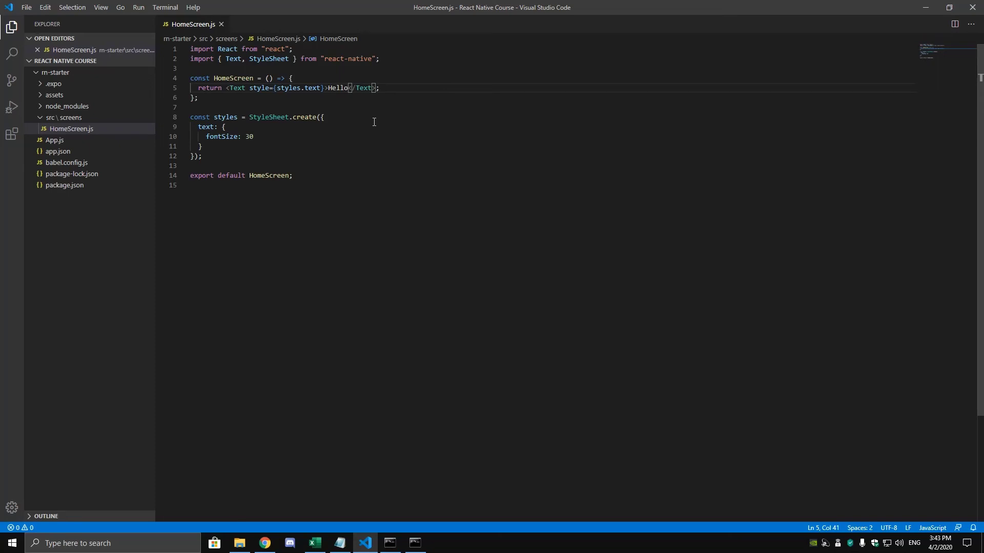
left_click(925, 7)
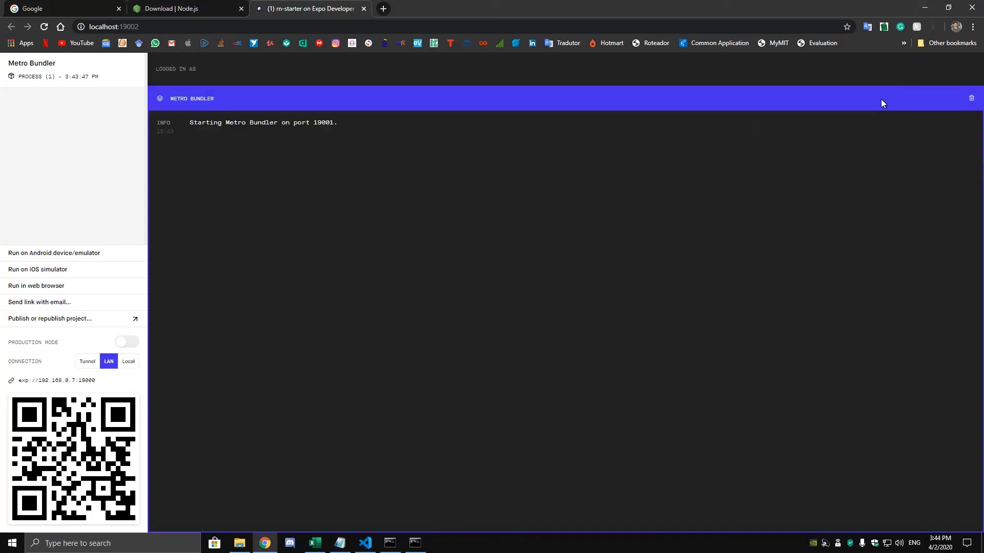
left_click(927, 7)
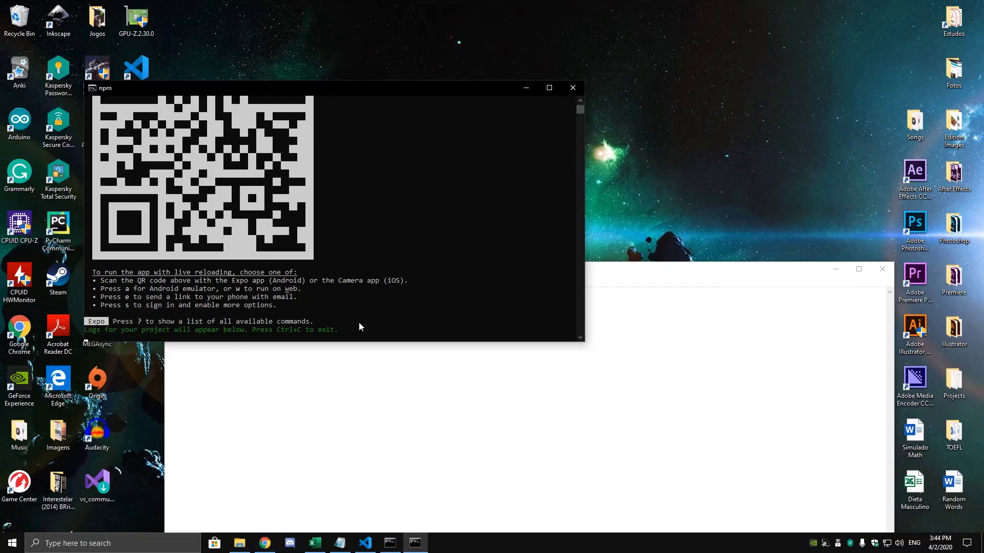
left_click(347, 337)
left_click(525, 90)
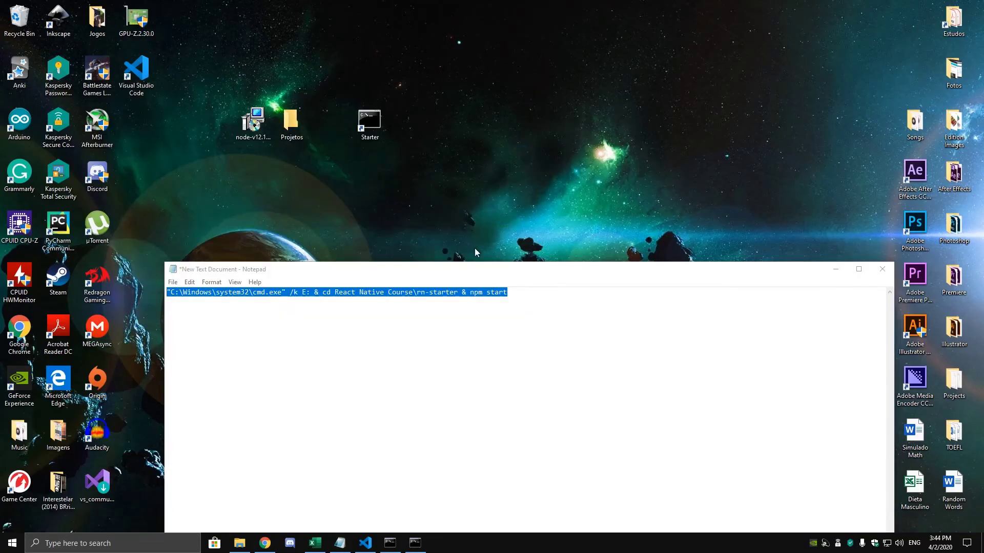
left_click(882, 269)
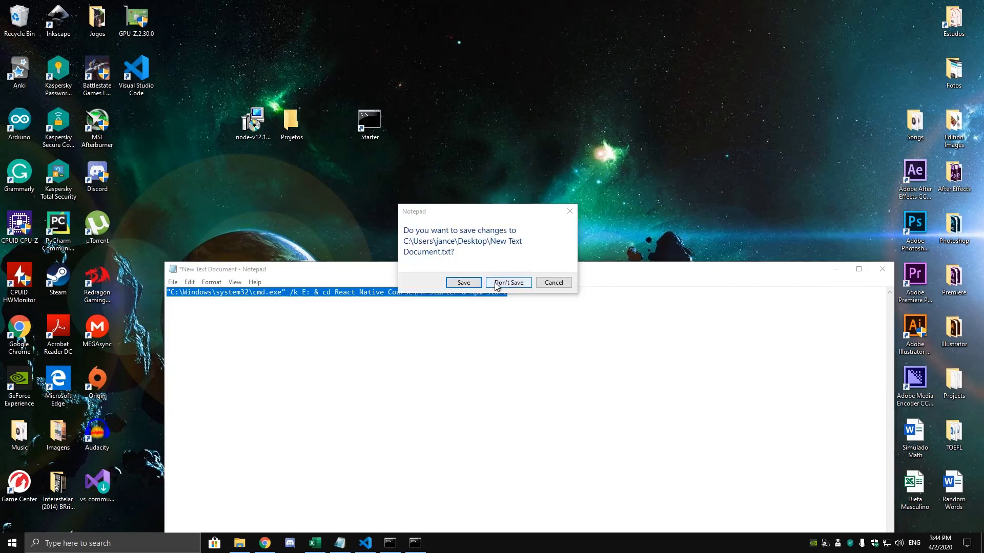
left_click(553, 282)
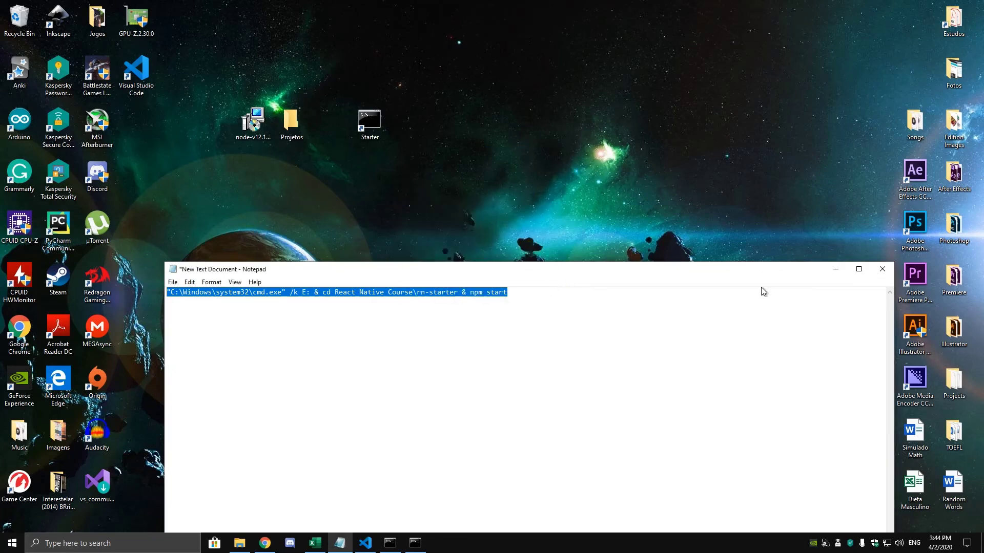
left_click(835, 269)
Place the Starter icon beside Projetos and move the node installer, Projetos and Starter icons together to the middle of the desktop
left_click_drag(370, 123, 354, 132)
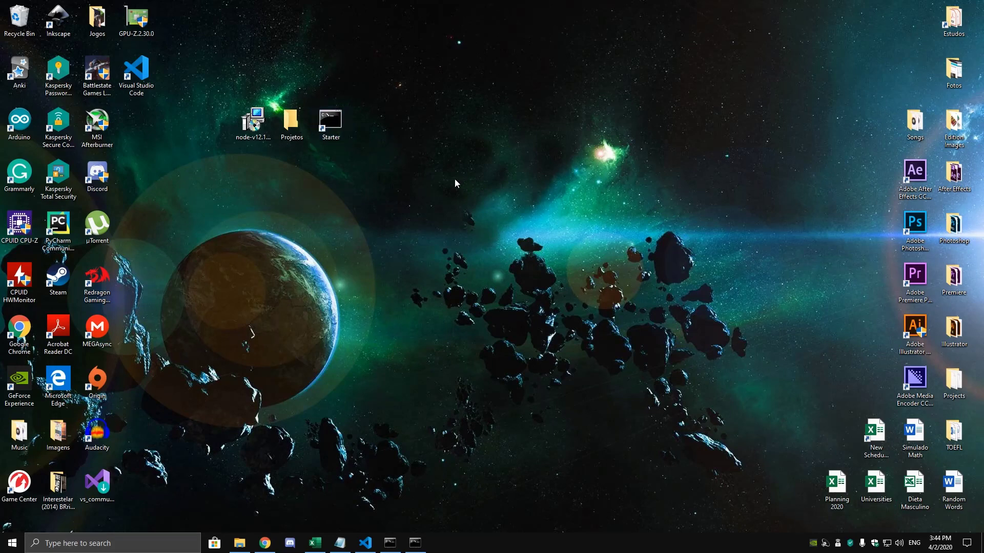
left_click_drag(450, 180, 234, 99)
left_click(303, 169)
left_click_drag(451, 223, 242, 94)
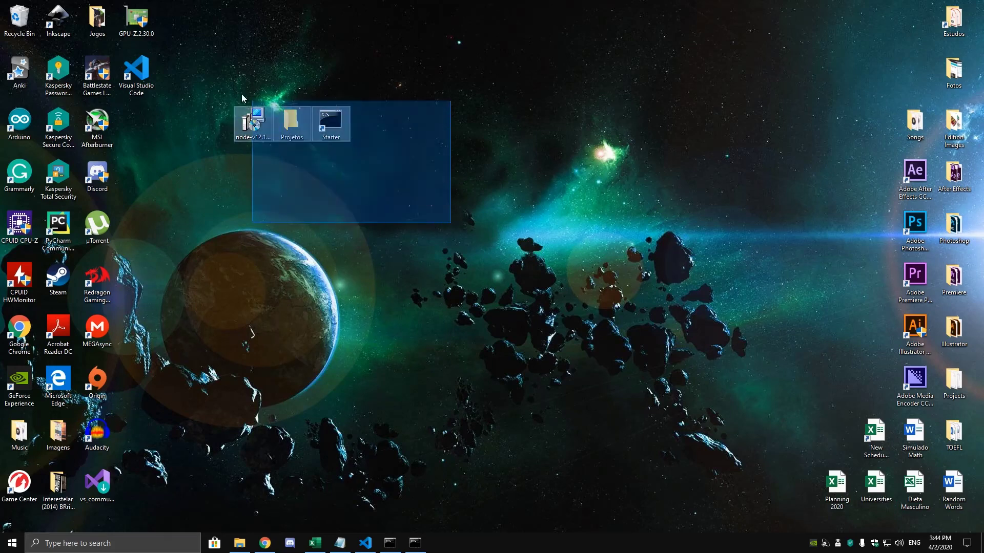
left_click_drag(290, 122, 524, 179)
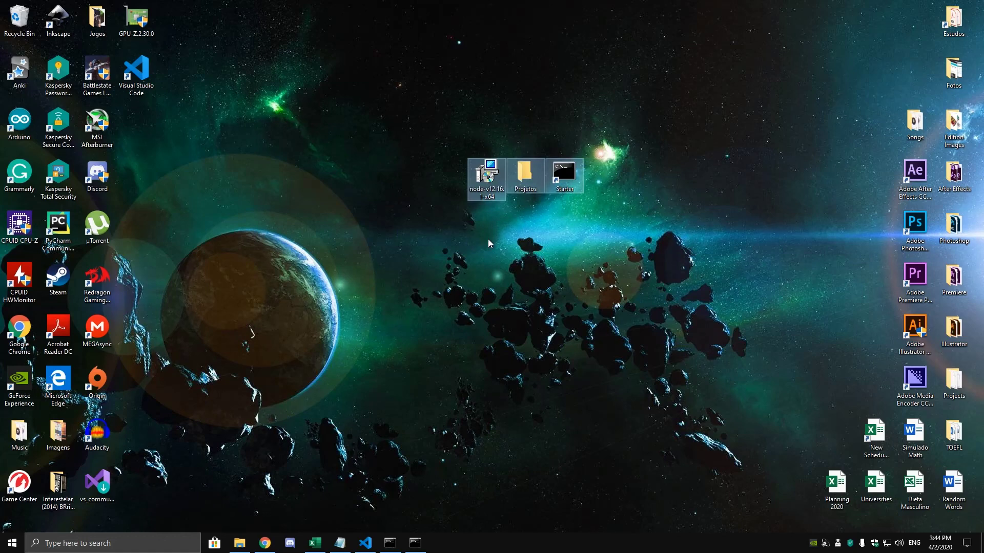
left_click(487, 348)
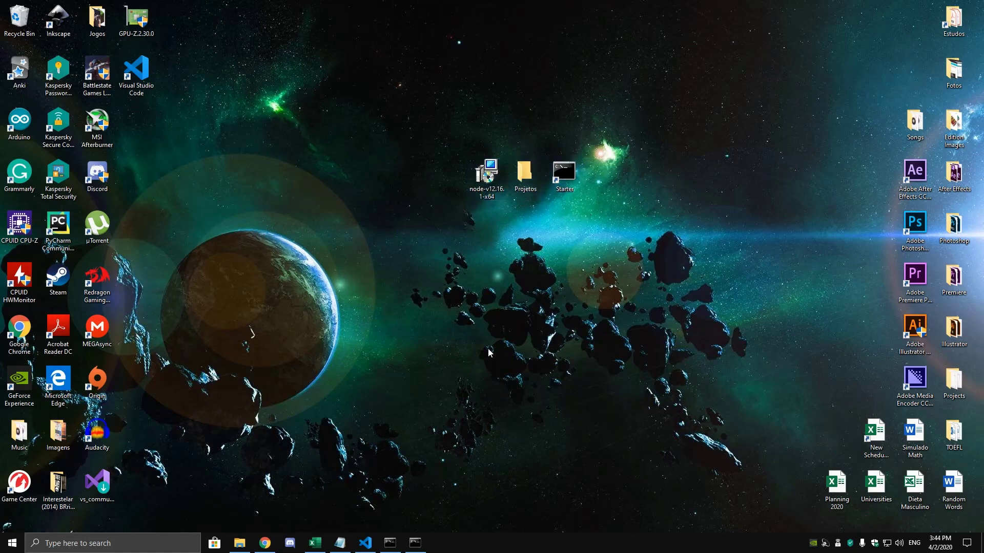